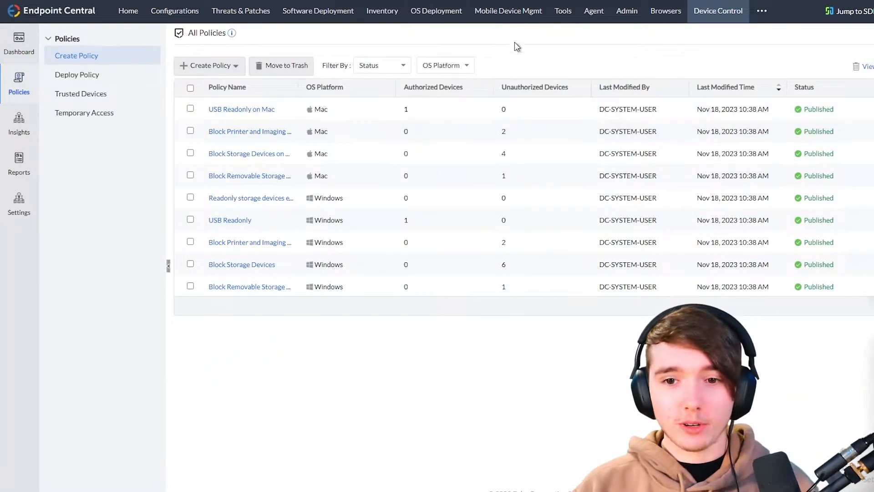
- Toggle full screen and return to normal view, then show the Device Control dashboard
{"action": "key", "text": "F11"}
{"action": "key", "text": "F11"}
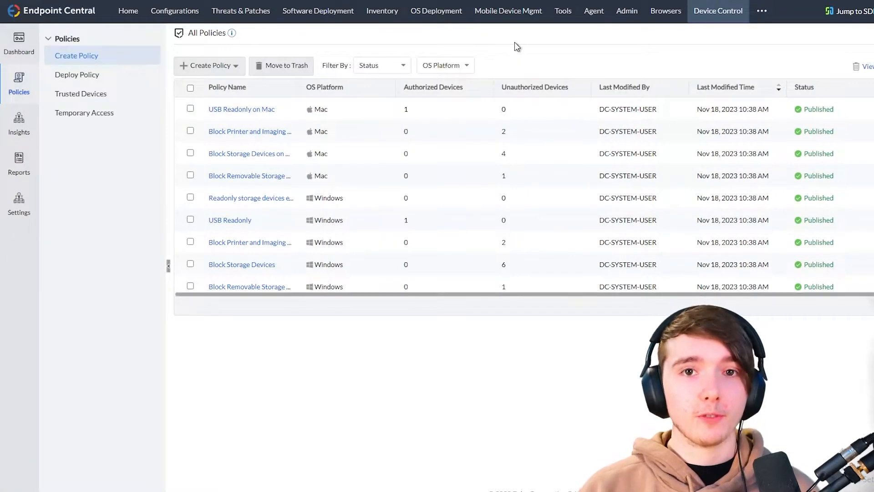
{"action": "key", "text": "F11"}
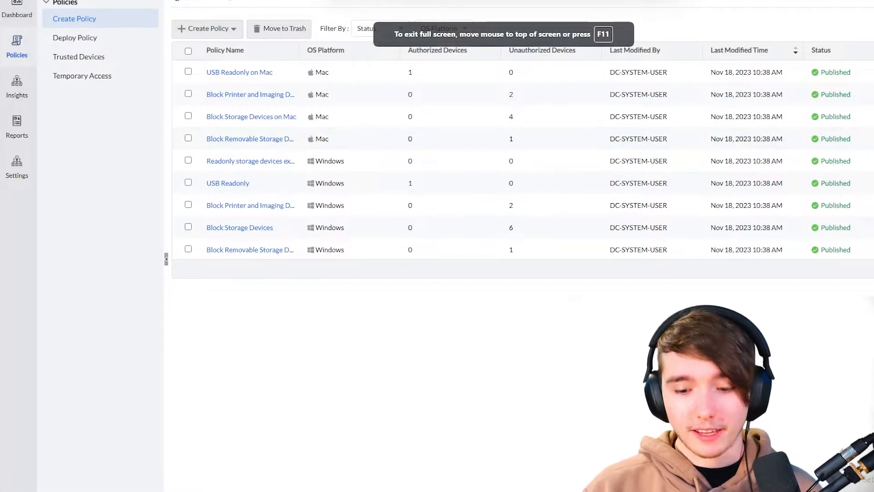
{"action": "key", "text": "F11"}
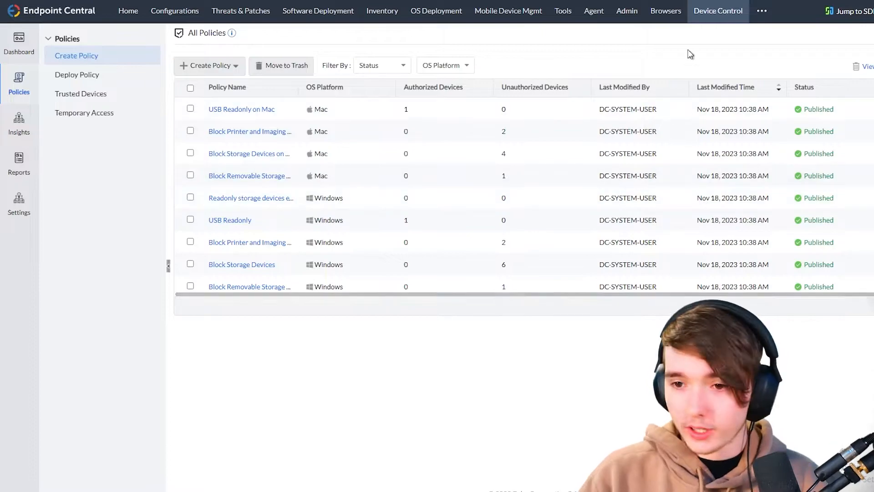
{"action": "left_click", "coordinate": [708, 16]}
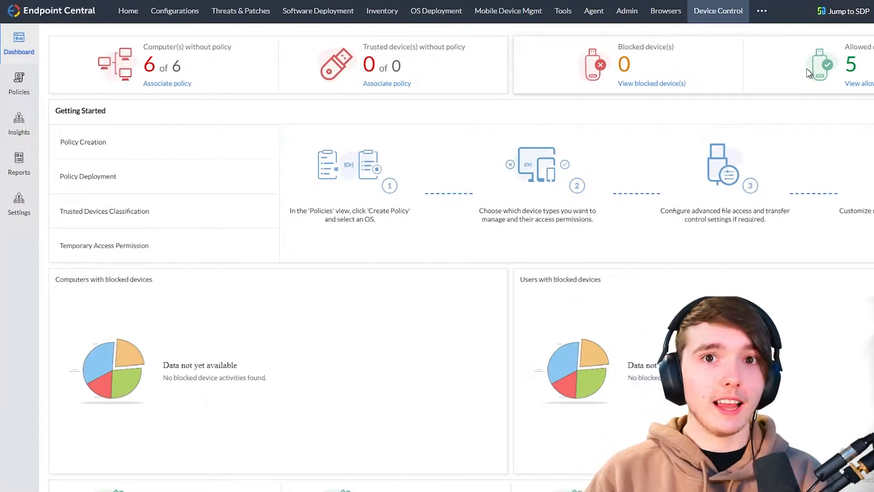
- Refresh the All Policies list and start a new Windows policy, Policy_3313
{"action": "left_click", "coordinate": [19, 85]}
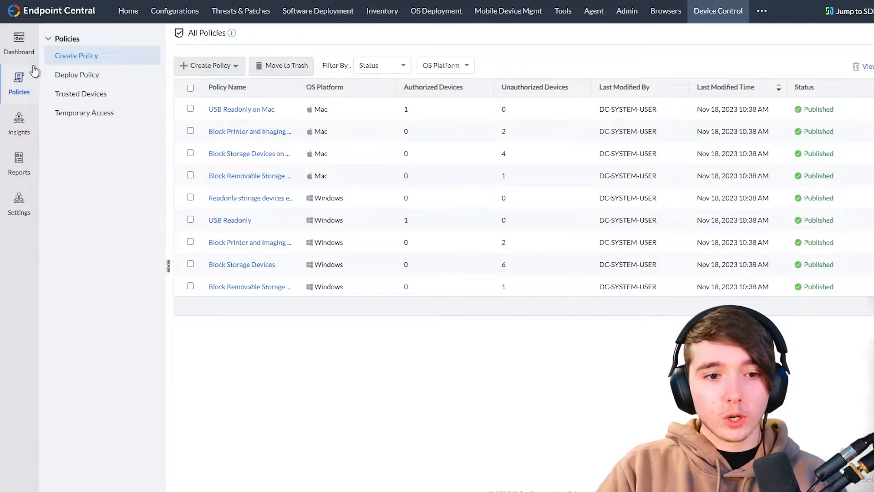
{"action": "left_click", "coordinate": [28, 84]}
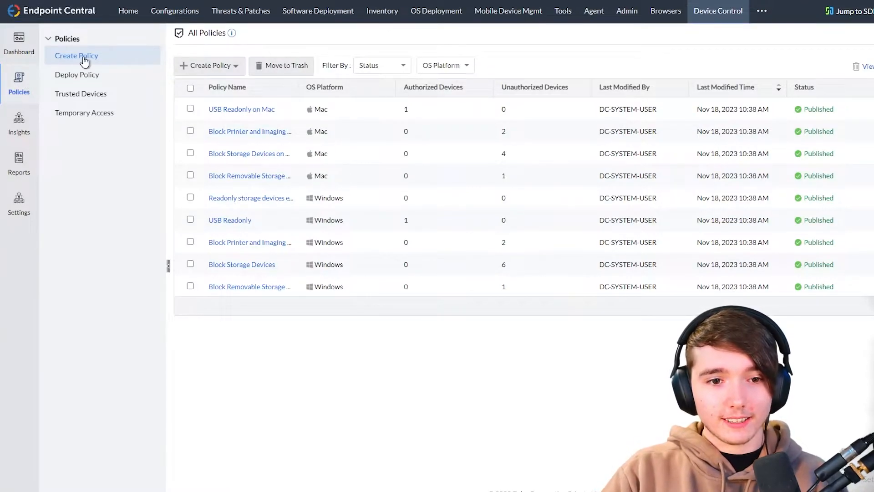
{"action": "mouse_move", "coordinate": [228, 73]}
{"action": "left_click", "coordinate": [201, 85]}
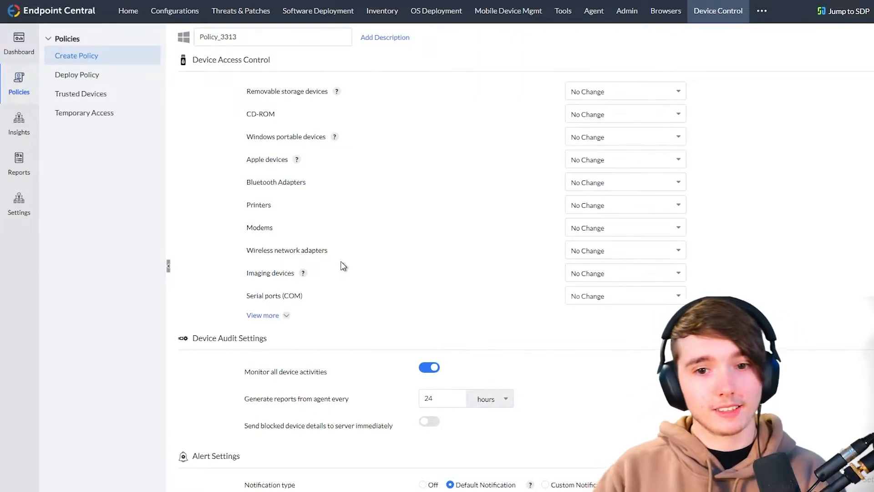
- Set removable storage devices to Allow trusted devices and start a new trusted device list
{"action": "left_click", "coordinate": [627, 94]}
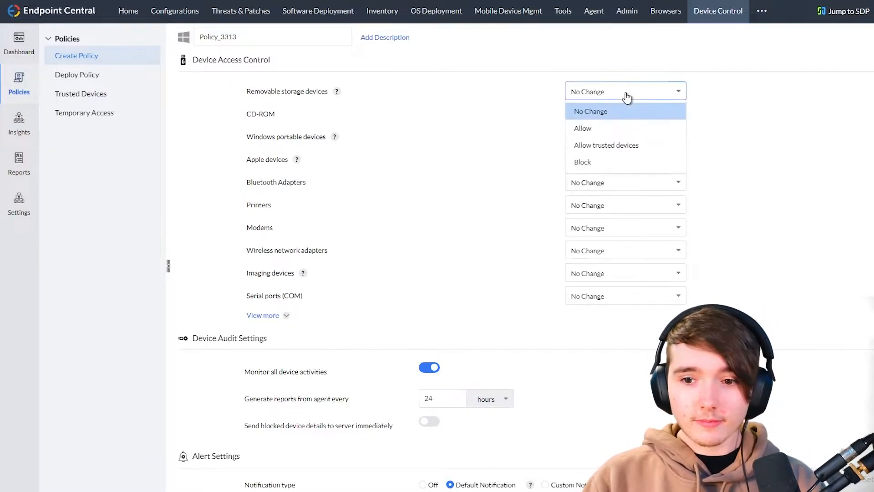
{"action": "left_click", "coordinate": [626, 95]}
{"action": "mouse_move", "coordinate": [336, 96]}
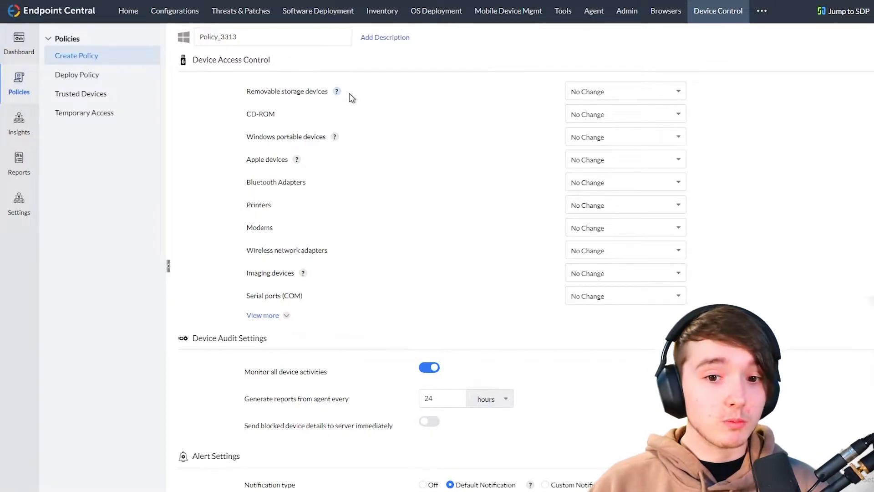
{"action": "left_click", "coordinate": [620, 91]}
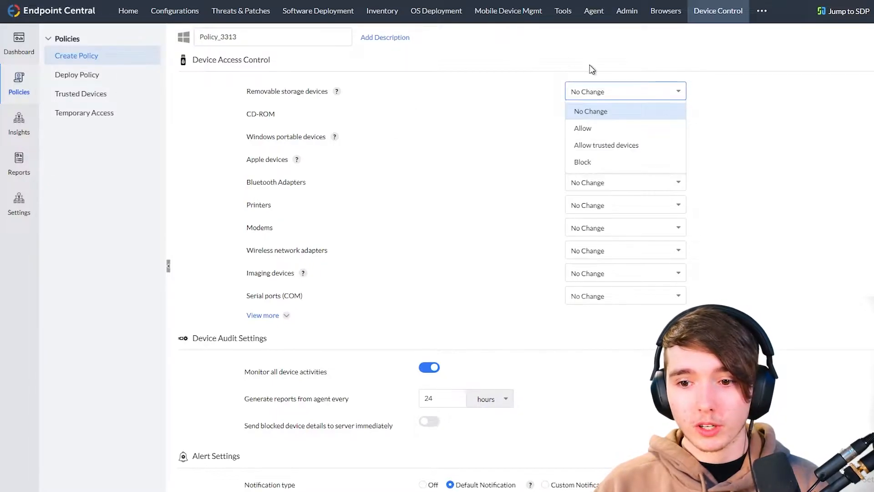
{"action": "left_click", "coordinate": [600, 147]}
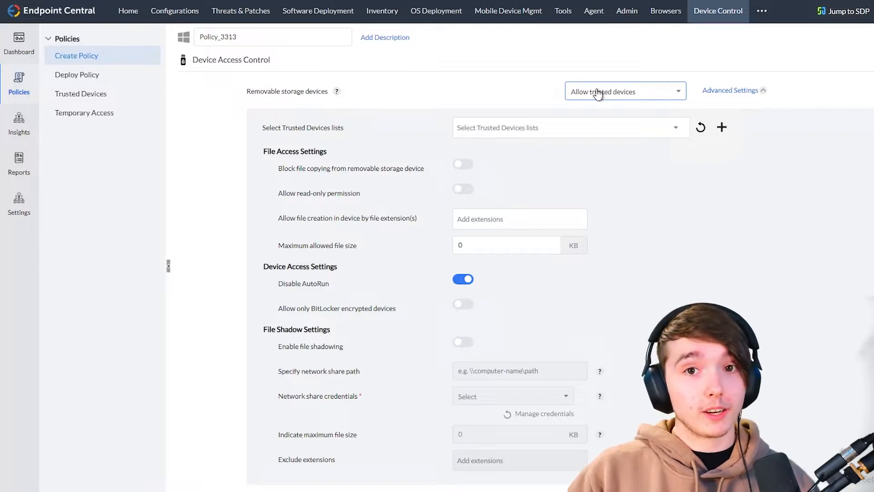
{"action": "left_click", "coordinate": [598, 95]}
{"action": "left_click", "coordinate": [588, 164]}
{"action": "left_click", "coordinate": [595, 92]}
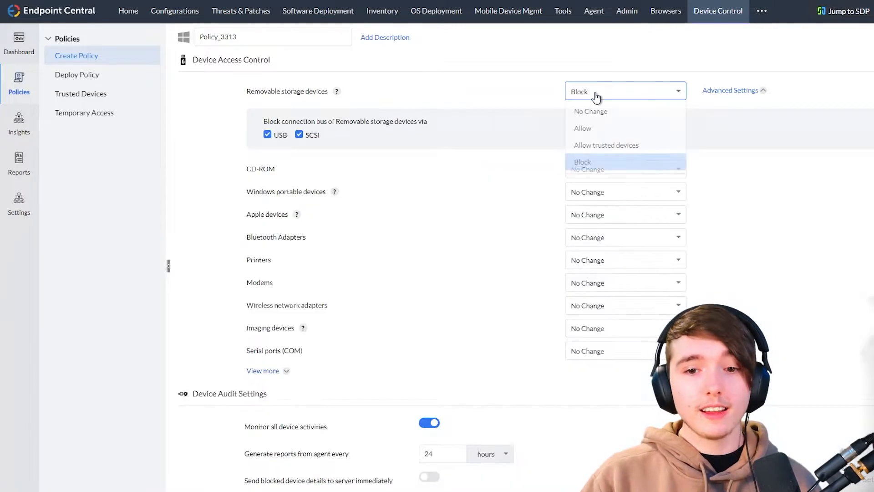
{"action": "left_click", "coordinate": [614, 147]}
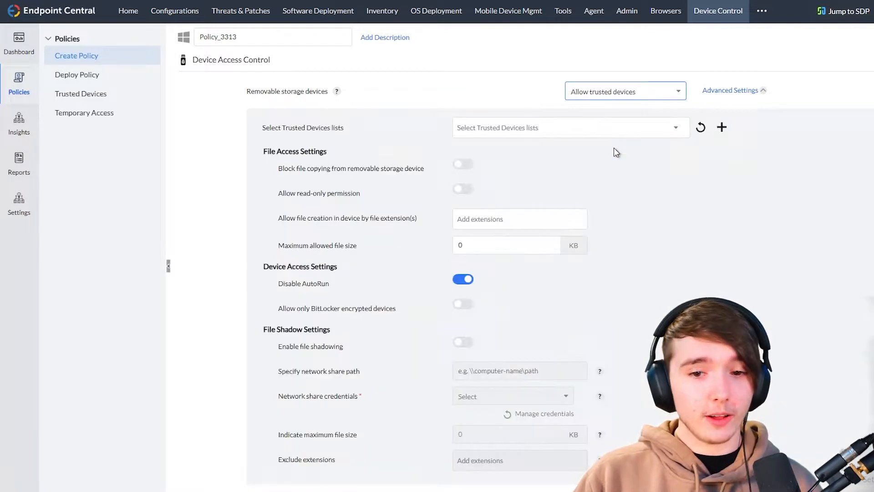
{"action": "left_click", "coordinate": [538, 123]}
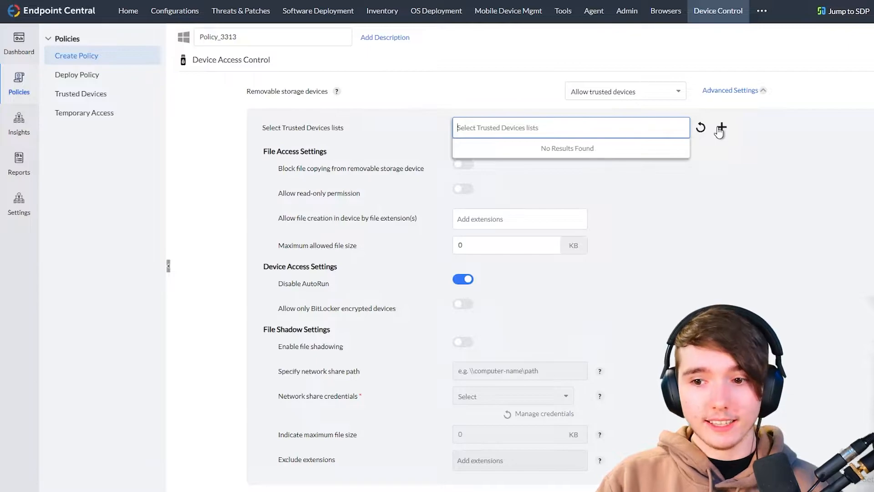
{"action": "left_click", "coordinate": [721, 128]}
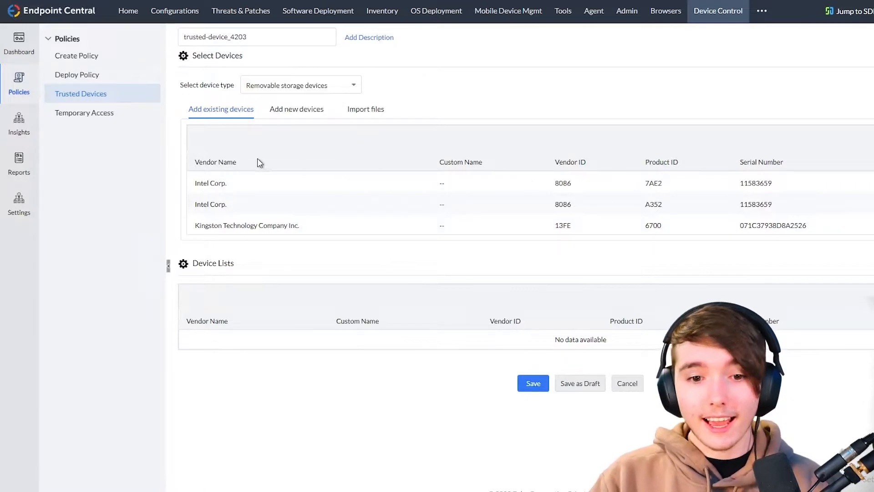
- Look up the detected drive's vendor, Kingston Technology Company Inc., on the web
{"action": "left_click_drag", "start_coordinate": [363, 230], "coordinate": [202, 182]}
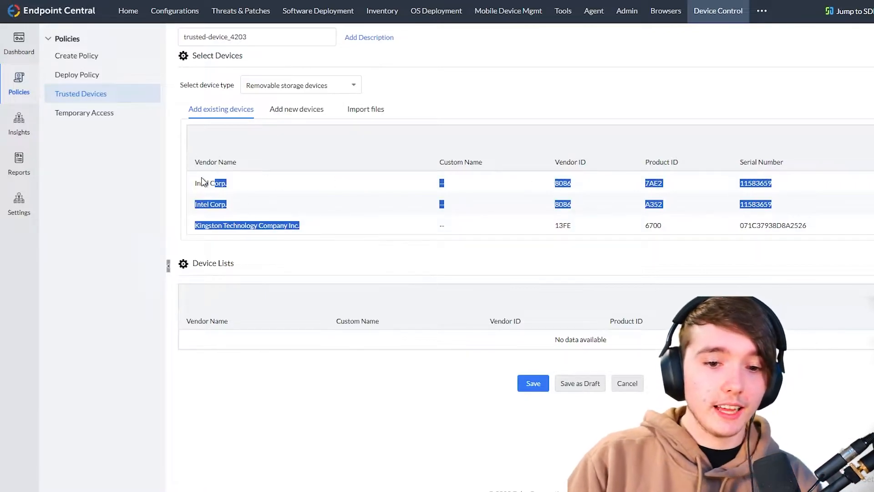
{"action": "left_click", "coordinate": [266, 196]}
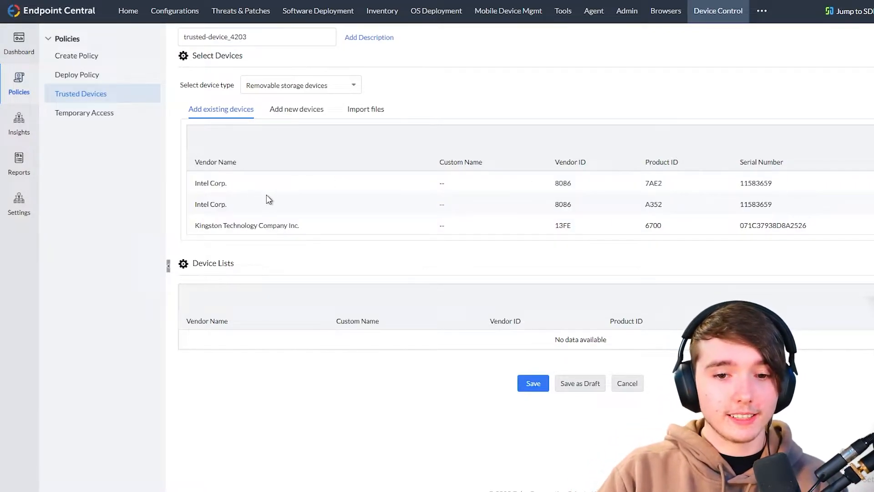
{"action": "right_click", "coordinate": [329, 225]}
{"action": "left_click", "coordinate": [238, 218]}
{"action": "left_click_drag", "start_coordinate": [195, 225], "coordinate": [314, 227]}
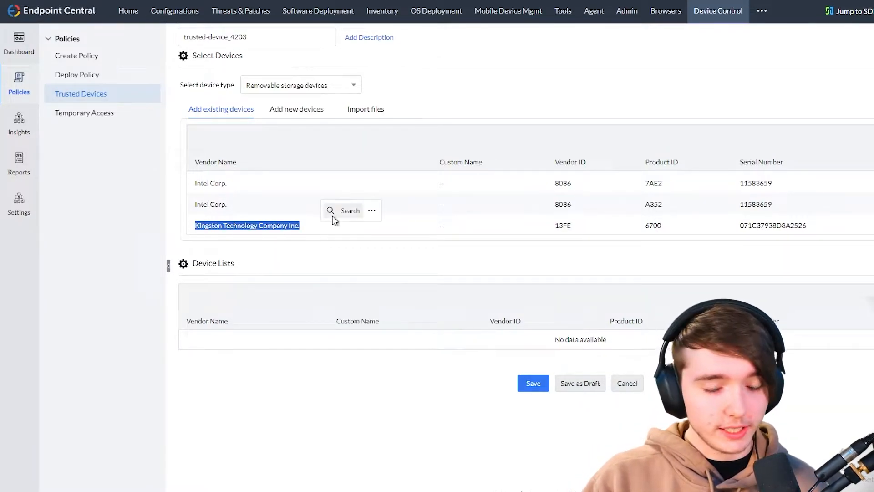
{"action": "left_click", "coordinate": [333, 217]}
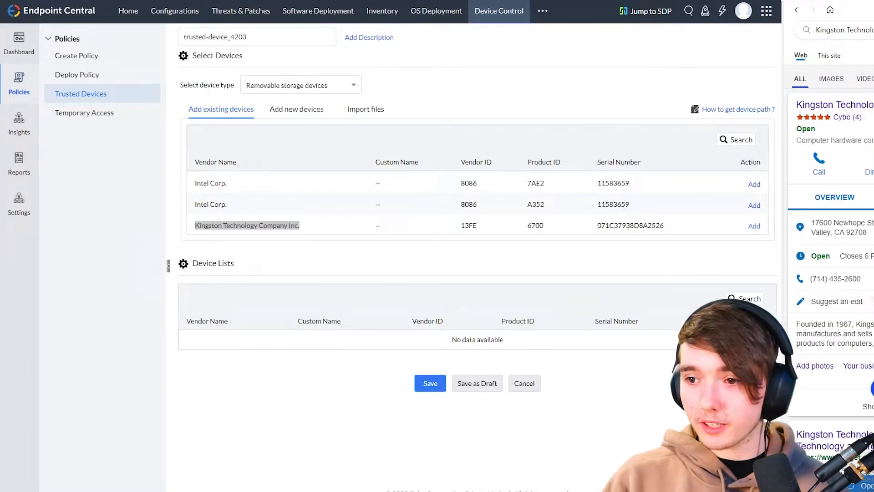
{"action": "key", "text": "ctrl+shift+e"}
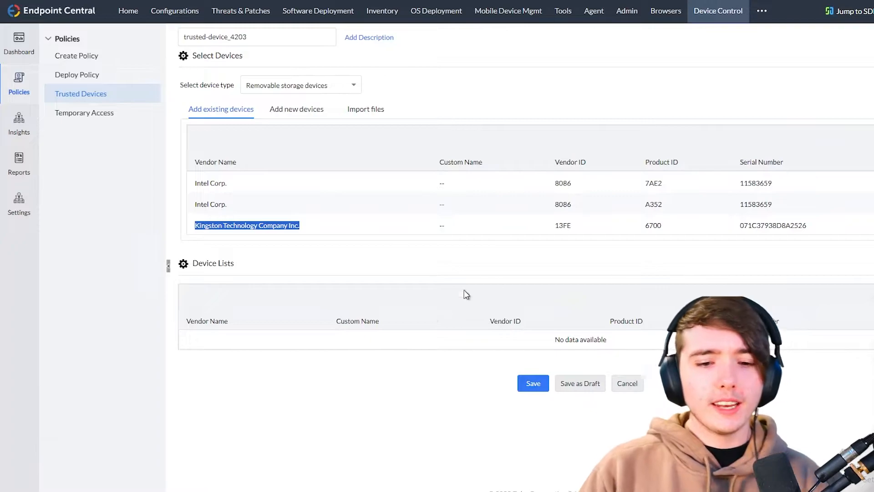
- Name the list 'Allowed USBs', add the Kingston drive to it, and save
{"action": "triple_click", "coordinate": [224, 38]}
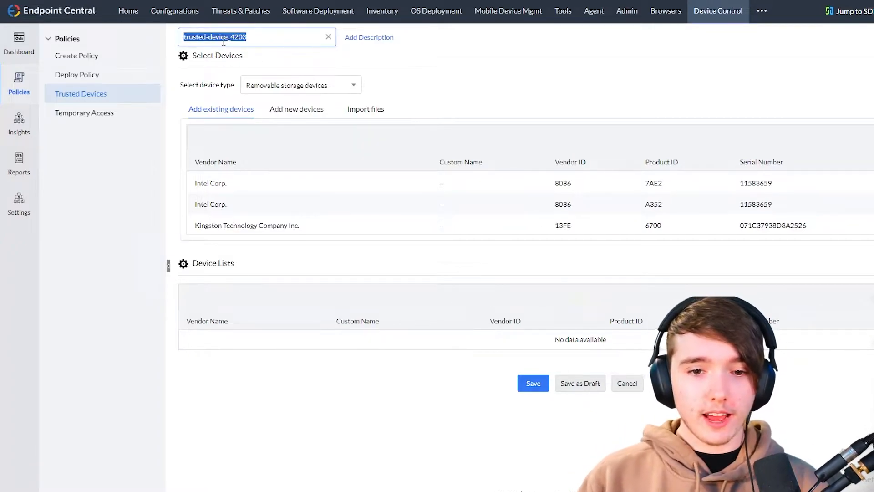
{"action": "type", "text": "All"}
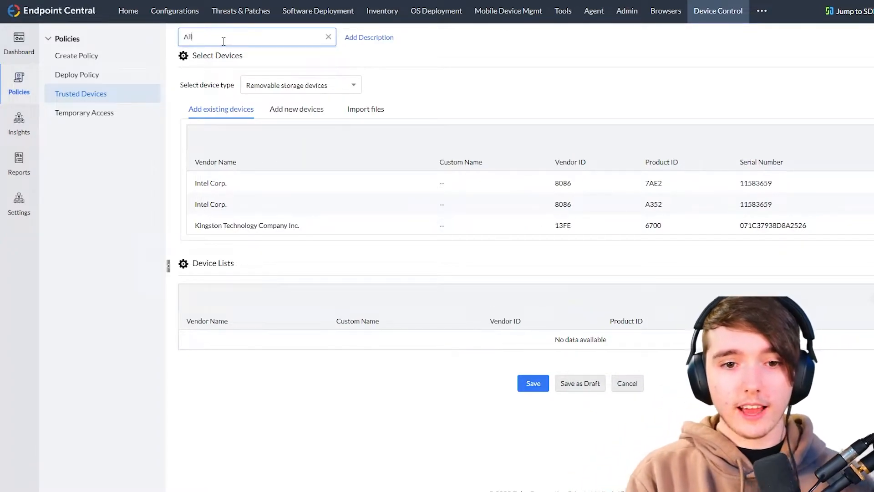
{"action": "type", "text": "owed USBs"}
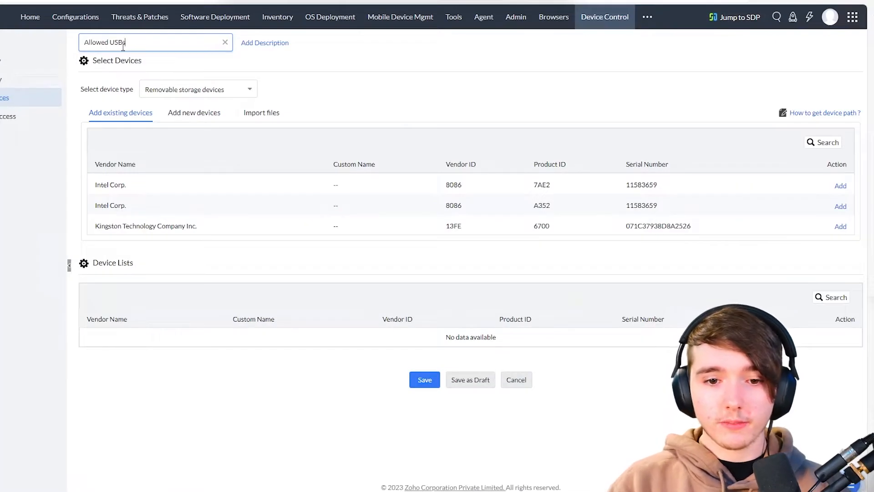
{"action": "left_click", "coordinate": [412, 380]}
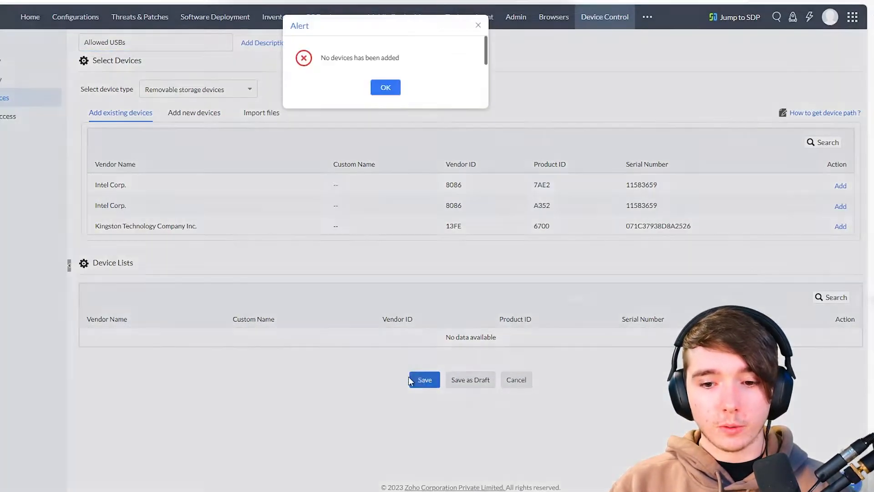
{"action": "left_click", "coordinate": [385, 87]}
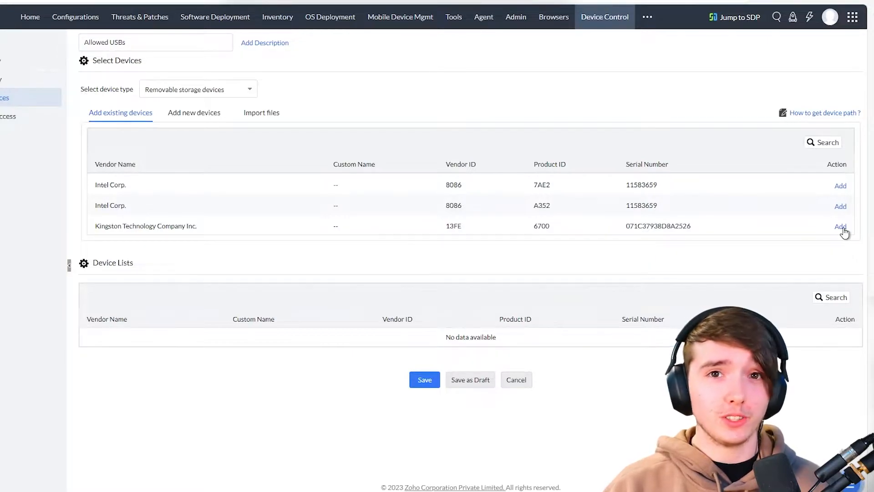
{"action": "left_click", "coordinate": [840, 226]}
{"action": "left_click_drag", "start_coordinate": [68, 322], "coordinate": [674, 321]}
{"action": "left_click", "coordinate": [789, 356]}
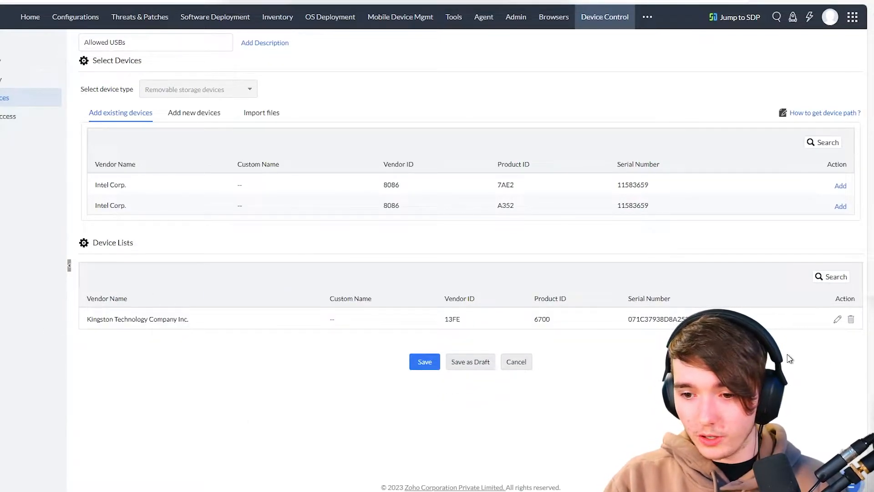
{"action": "left_click", "coordinate": [423, 367]}
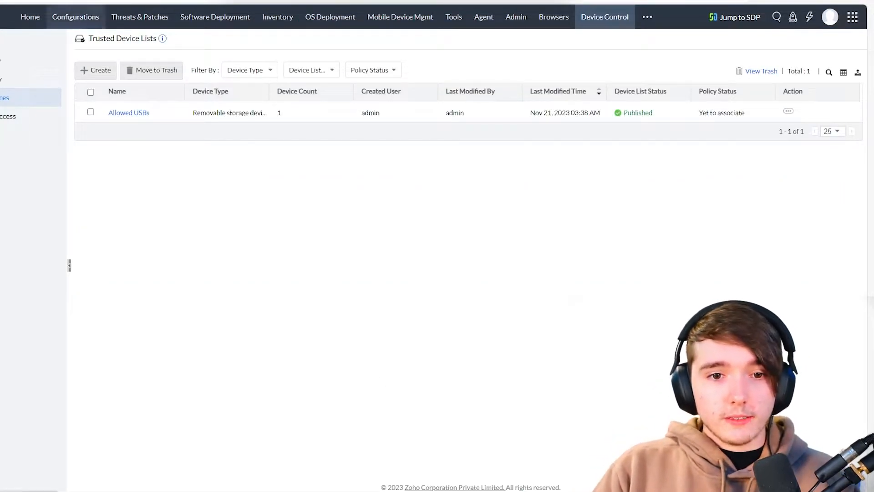
- Back in Policy_3313, refresh the trusted device lists and assign Allowed USBs for removable storage
{"action": "left_click", "coordinate": [83, 2]}
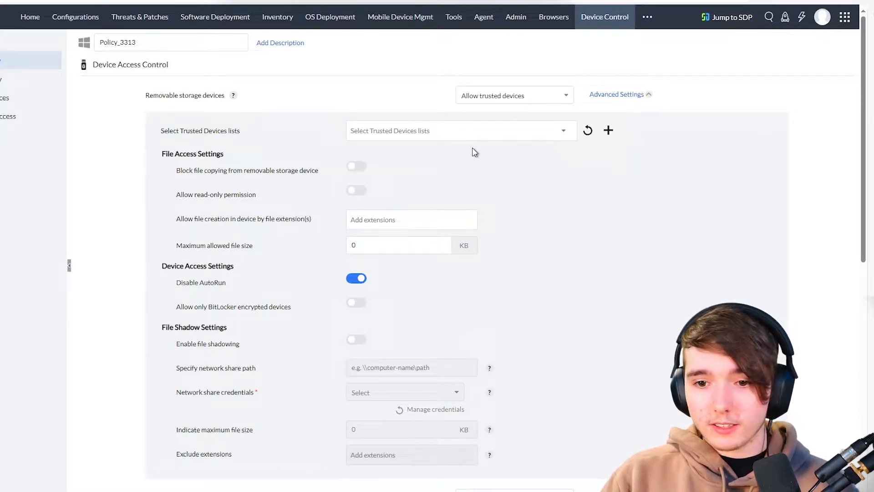
{"action": "left_click", "coordinate": [465, 130]}
{"action": "left_click", "coordinate": [588, 130]}
{"action": "left_click", "coordinate": [422, 131]}
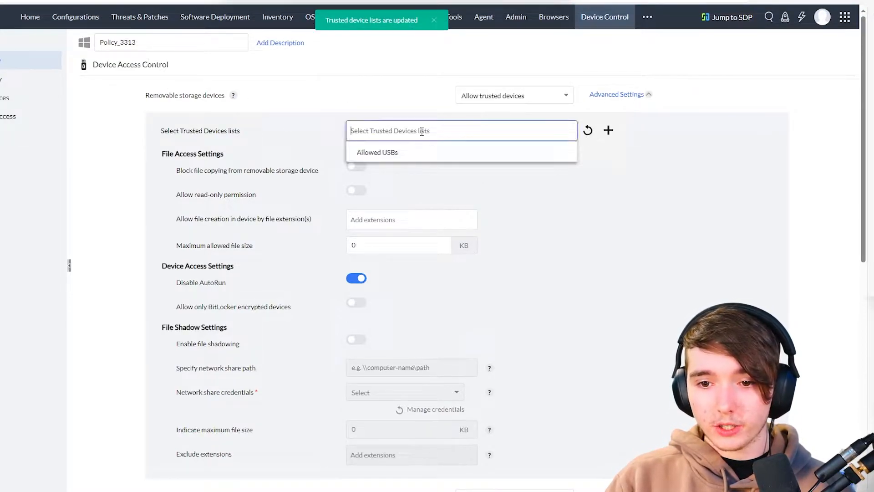
{"action": "left_click", "coordinate": [370, 152]}
{"action": "left_click", "coordinate": [289, 110]}
{"action": "left_click", "coordinate": [452, 133]}
{"action": "left_click_drag", "start_coordinate": [208, 129], "coordinate": [213, 108]}
{"action": "left_click", "coordinate": [220, 195]}
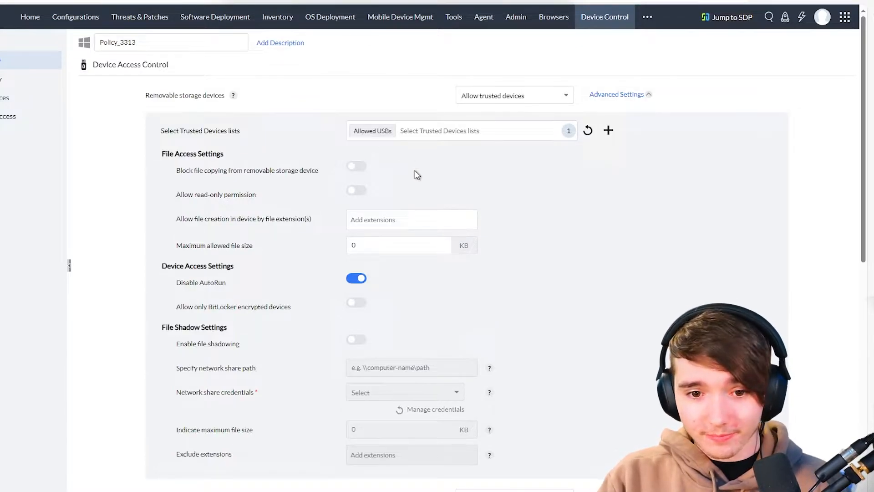
{"action": "scroll", "coordinate": [245, 170], "scroll_direction": "down", "scroll_amount": 3}
{"action": "scroll", "coordinate": [217, 169], "scroll_direction": "up", "scroll_amount": 3}
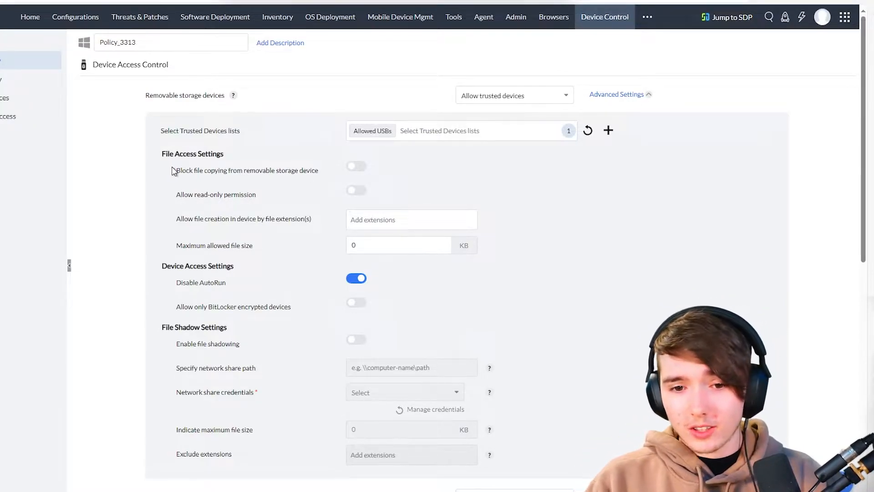
{"action": "left_click", "coordinate": [198, 167]}
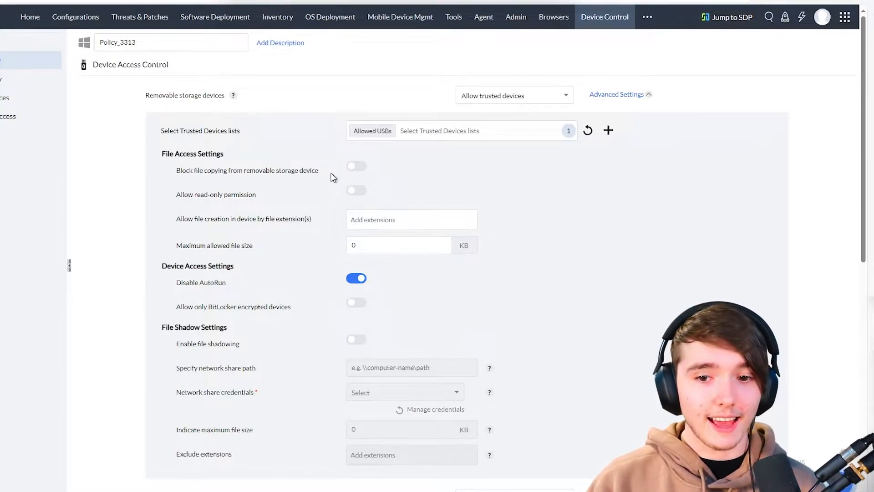
{"action": "left_click", "coordinate": [355, 166]}
{"action": "left_click", "coordinate": [355, 167]}
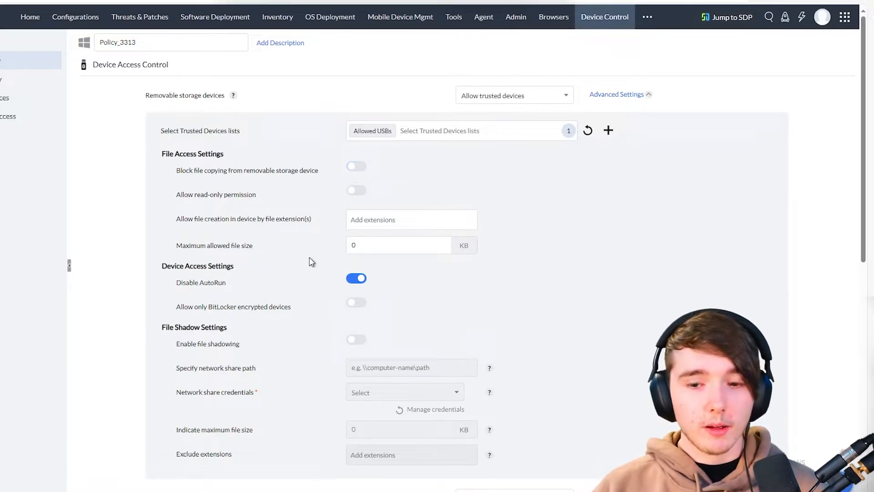
{"action": "left_click", "coordinate": [352, 172]}
{"action": "left_click", "coordinate": [352, 172]}
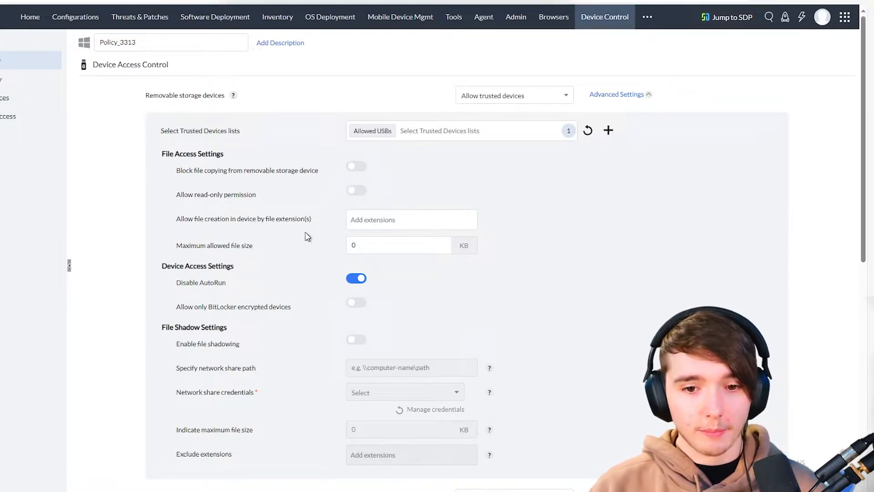
{"action": "left_click_drag", "start_coordinate": [160, 199], "coordinate": [236, 196]}
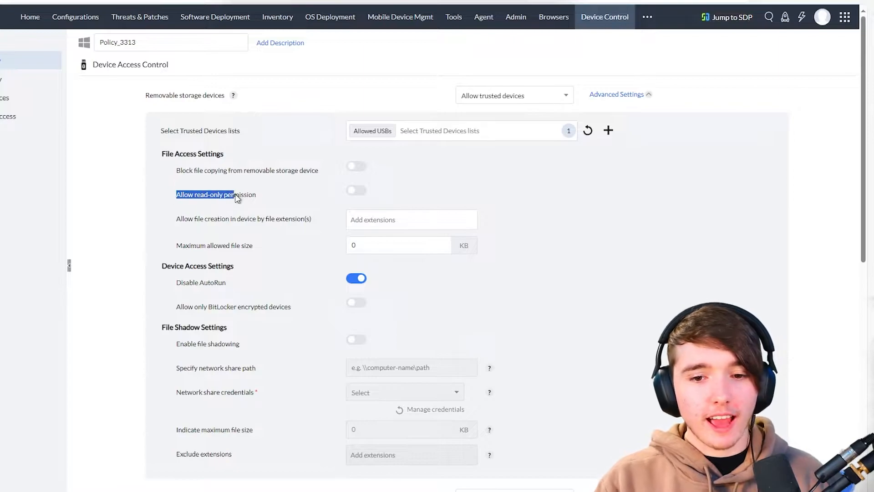
{"action": "left_click", "coordinate": [268, 196]}
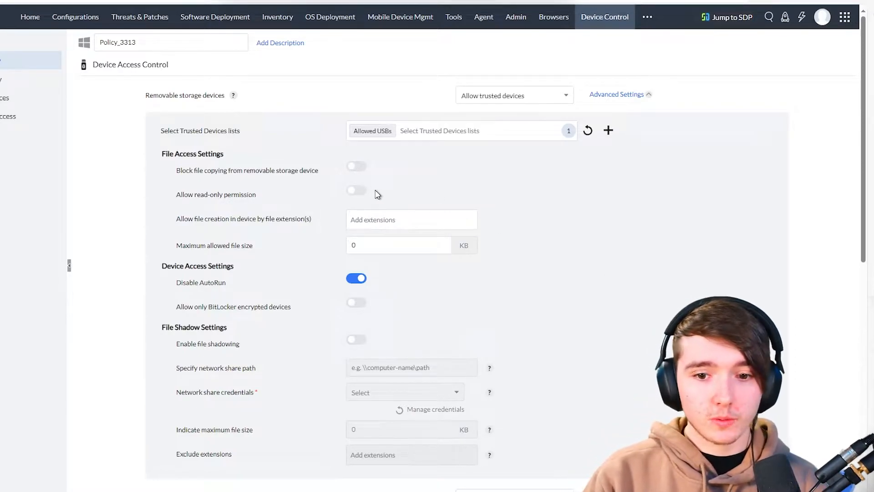
{"action": "left_click", "coordinate": [382, 225]}
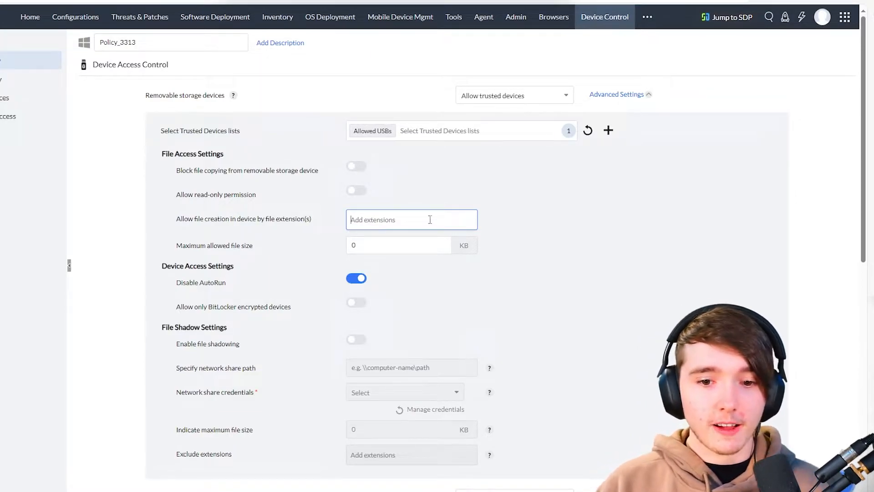
{"action": "left_click_drag", "start_coordinate": [174, 219], "coordinate": [313, 221]}
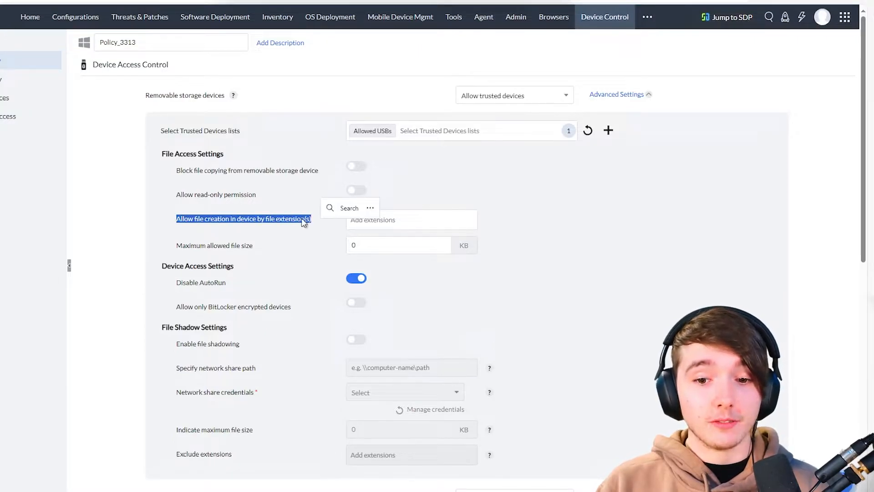
{"action": "left_click", "coordinate": [294, 217]}
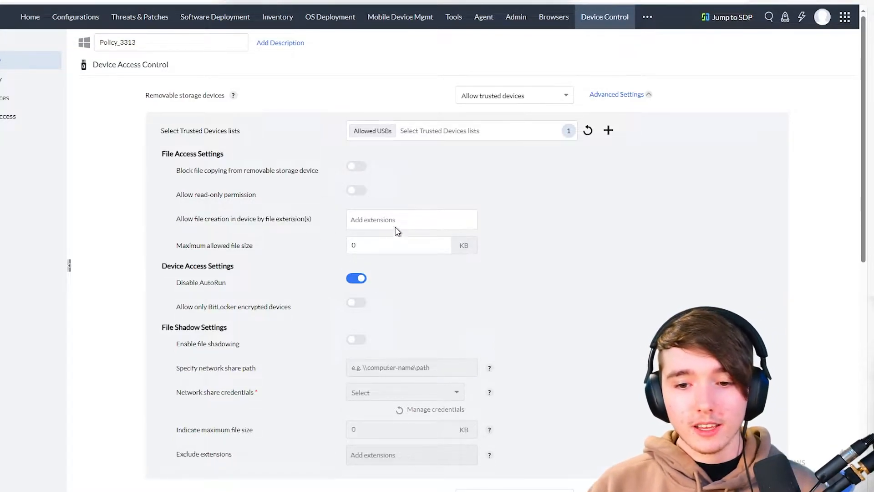
{"action": "left_click", "coordinate": [383, 245]}
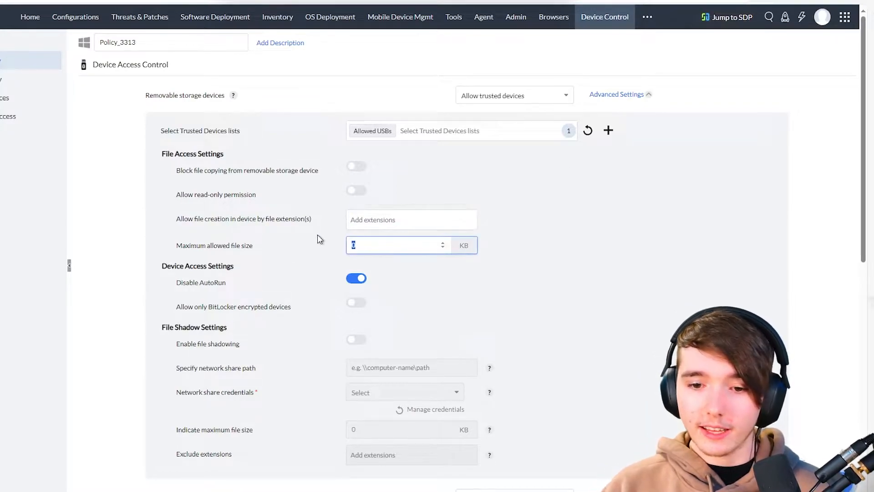
{"action": "left_click", "coordinate": [282, 250]}
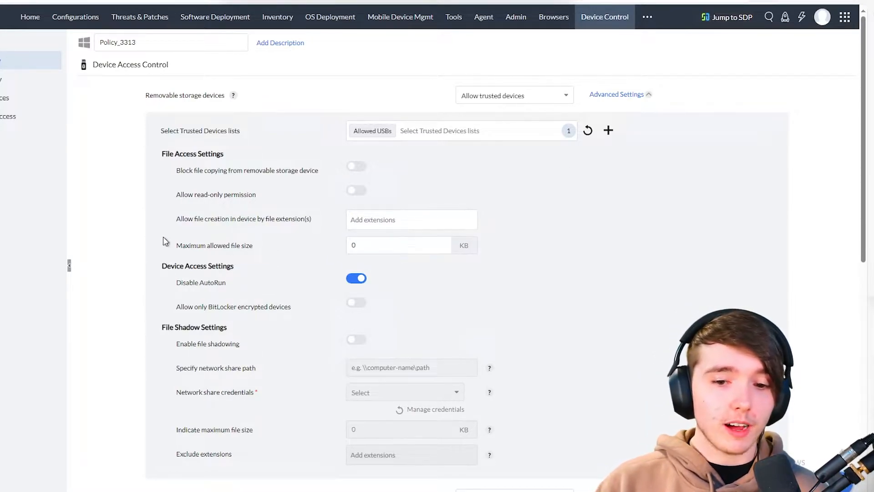
{"action": "left_click_drag", "start_coordinate": [164, 242], "coordinate": [223, 246]}
{"action": "left_click", "coordinate": [283, 251]}
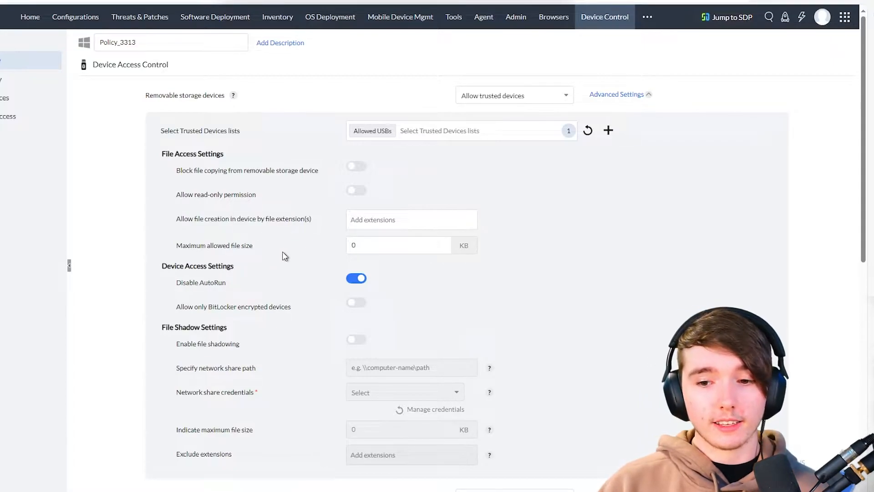
{"action": "scroll", "coordinate": [456, 272], "scroll_direction": "down", "scroll_amount": 3}
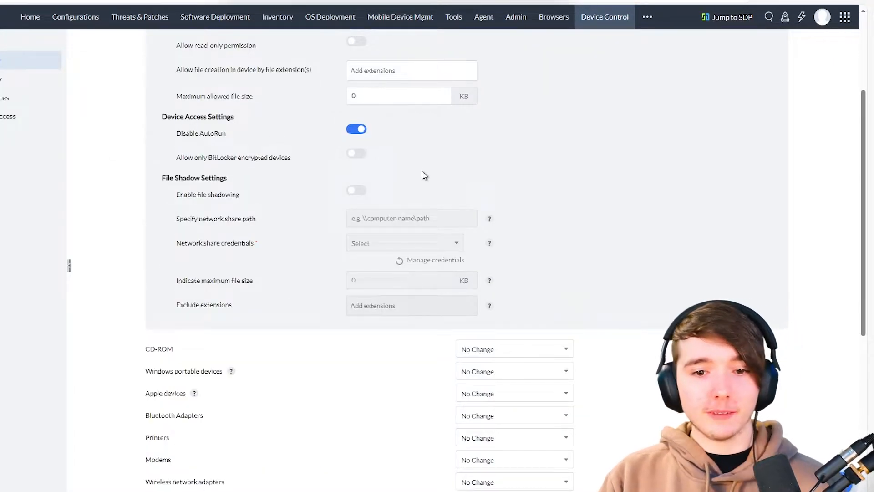
{"action": "left_click_drag", "start_coordinate": [176, 157], "coordinate": [224, 158]}
{"action": "left_click", "coordinate": [269, 155]}
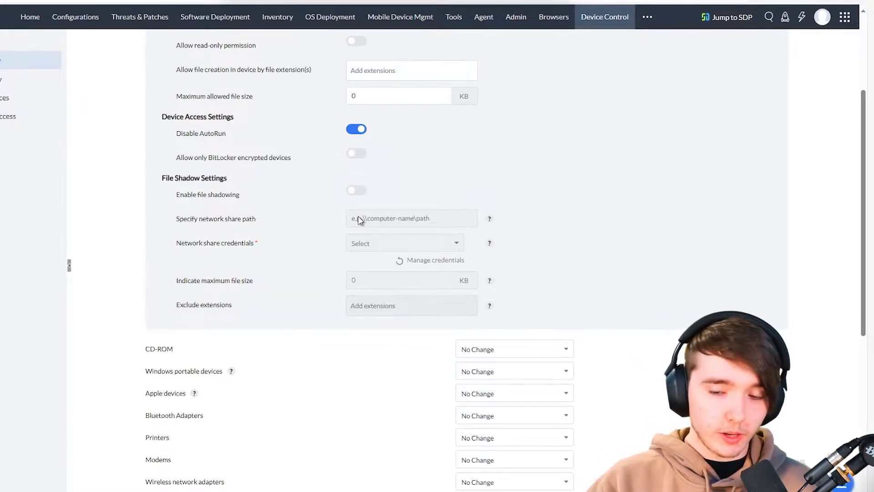
{"action": "left_click", "coordinate": [362, 191]}
{"action": "left_click", "coordinate": [381, 220]}
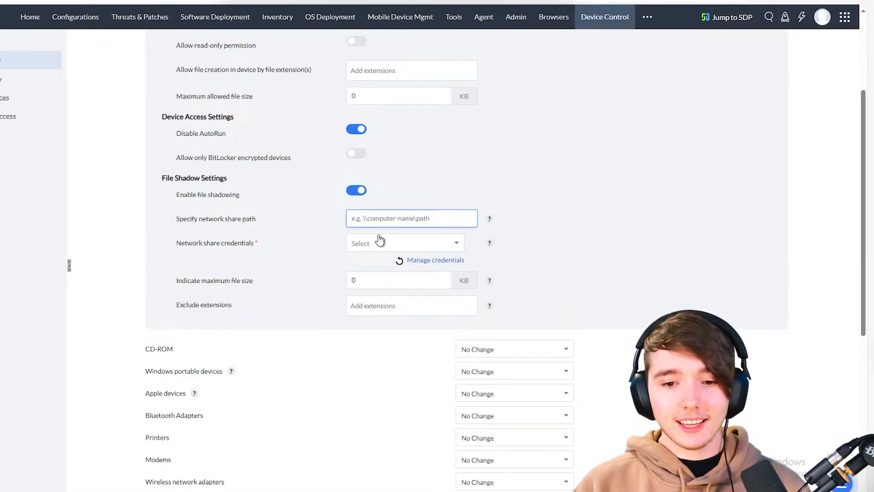
{"action": "left_click", "coordinate": [394, 244]}
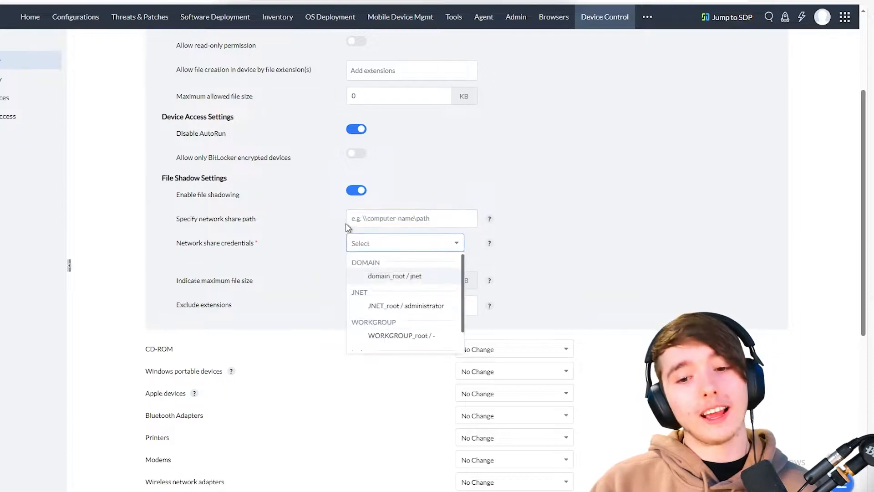
{"action": "scroll", "coordinate": [439, 286], "scroll_direction": "down", "scroll_amount": 2}
{"action": "scroll", "coordinate": [435, 241], "scroll_direction": "up", "scroll_amount": 1}
{"action": "scroll", "coordinate": [503, 256], "scroll_direction": "up", "scroll_amount": 2}
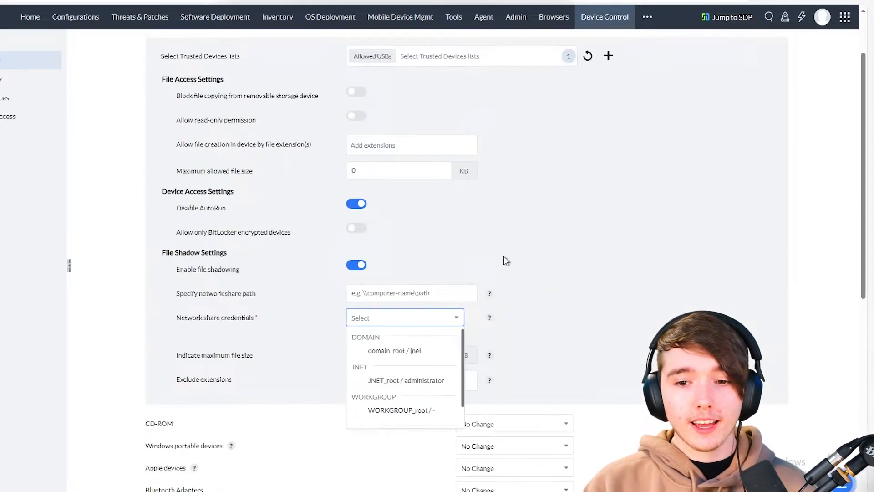
{"action": "left_click", "coordinate": [413, 322]}
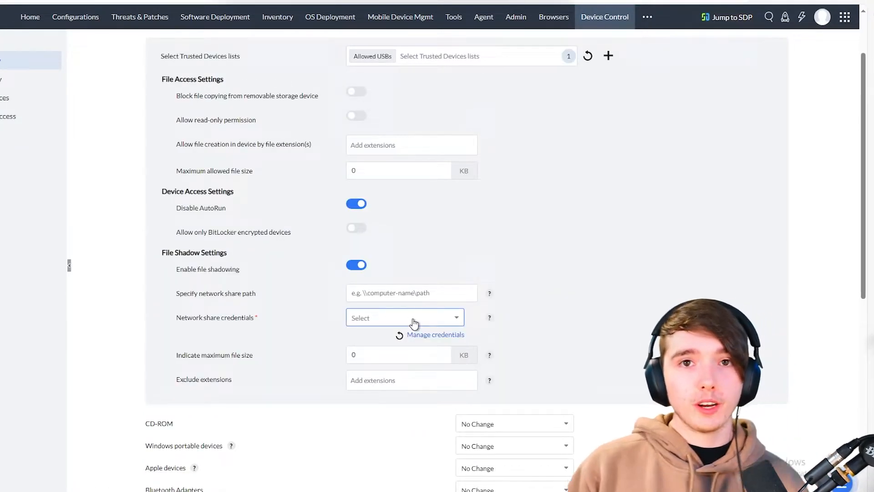
{"action": "left_click", "coordinate": [356, 265]}
- Review the Windows portable devices, Apple devices and Removable storage device classes in the policy
{"action": "scroll", "coordinate": [400, 254], "scroll_direction": "down", "scroll_amount": 6}
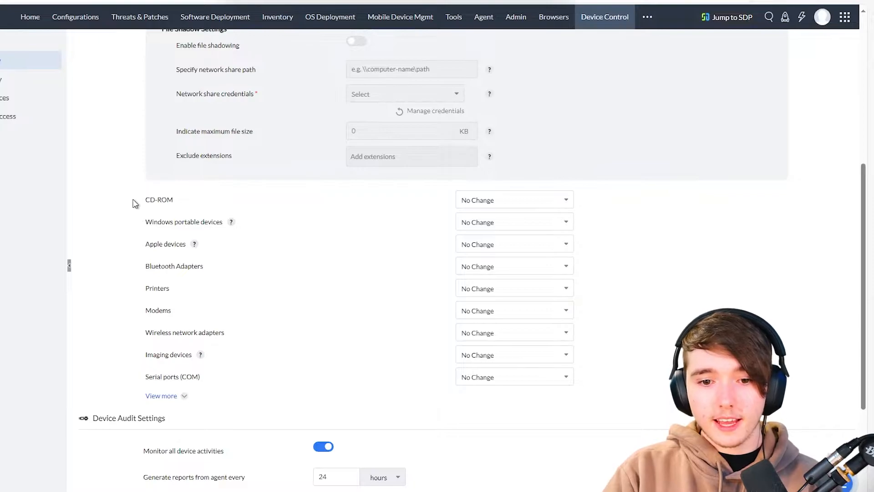
{"action": "double_click", "coordinate": [188, 220]}
{"action": "triple_click", "coordinate": [189, 221]}
{"action": "left_click", "coordinate": [182, 244]}
{"action": "triple_click", "coordinate": [176, 244]}
{"action": "left_click", "coordinate": [319, 255]}
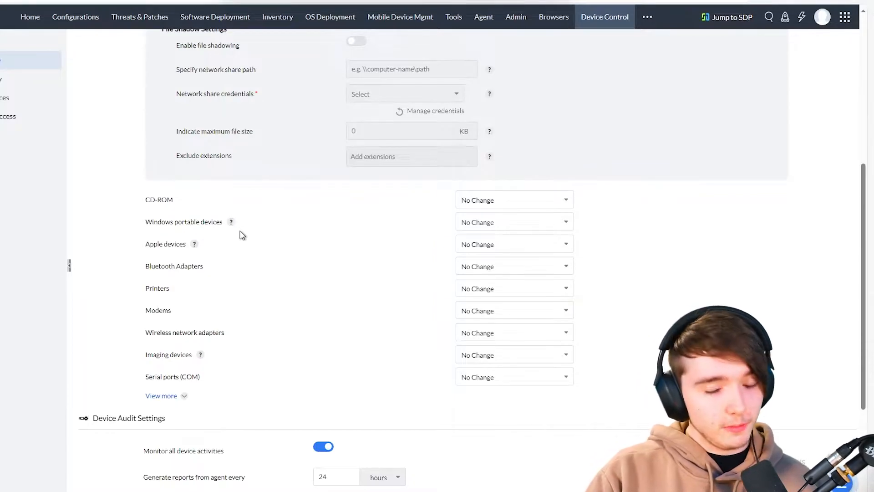
{"action": "scroll", "coordinate": [242, 232], "scroll_direction": "up", "scroll_amount": 5}
{"action": "triple_click", "coordinate": [185, 97]}
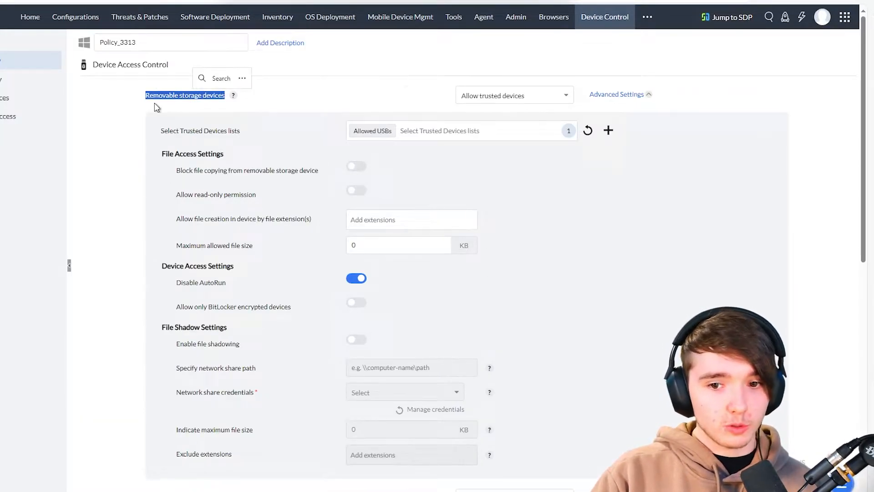
{"action": "scroll", "coordinate": [228, 258], "scroll_direction": "down", "scroll_amount": 8}
{"action": "scroll", "coordinate": [195, 309], "scroll_direction": "up", "scroll_amount": 3}
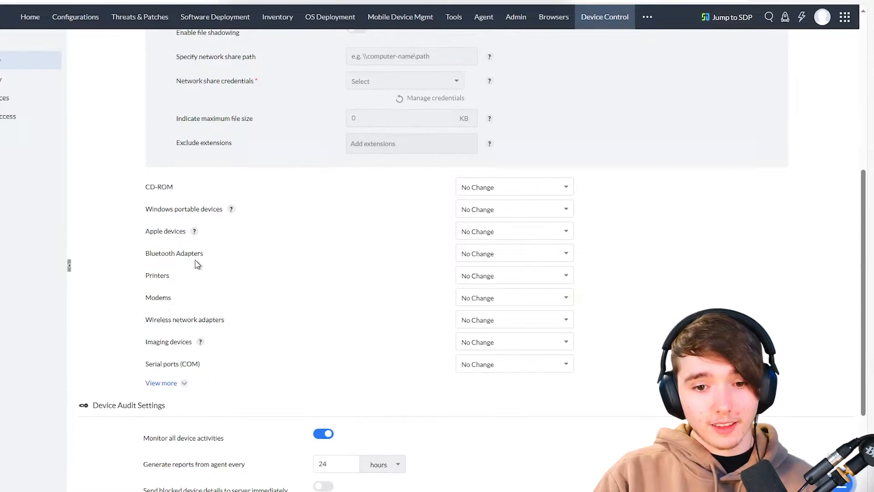
{"action": "triple_click", "coordinate": [155, 231]}
{"action": "left_click", "coordinate": [253, 213]}
{"action": "triple_click", "coordinate": [202, 208]}
{"action": "left_click", "coordinate": [220, 231]}
{"action": "triple_click", "coordinate": [157, 230]}
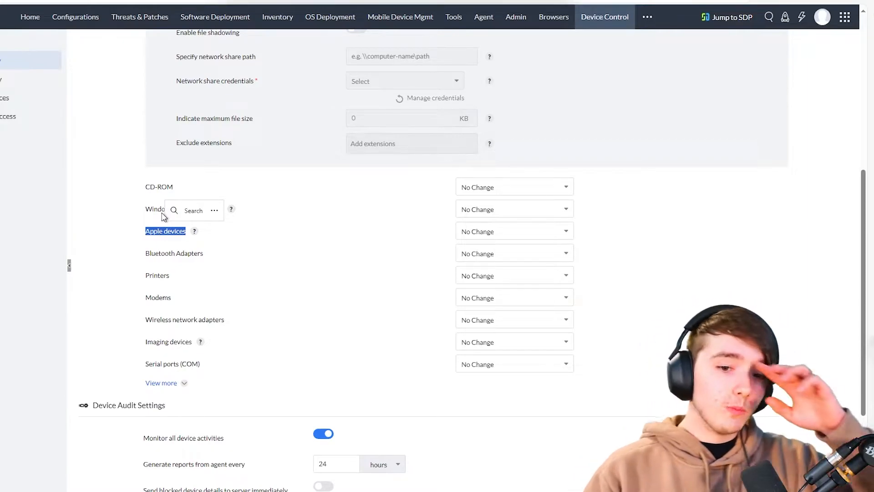
{"action": "left_click", "coordinate": [161, 211]}
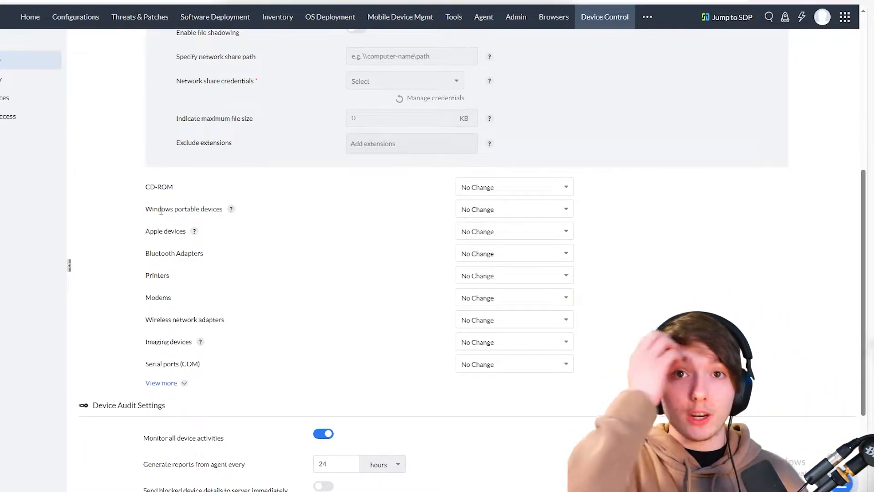
- Try the Windows portable devices access options, leaving it at No Change
{"action": "left_click", "coordinate": [501, 211]}
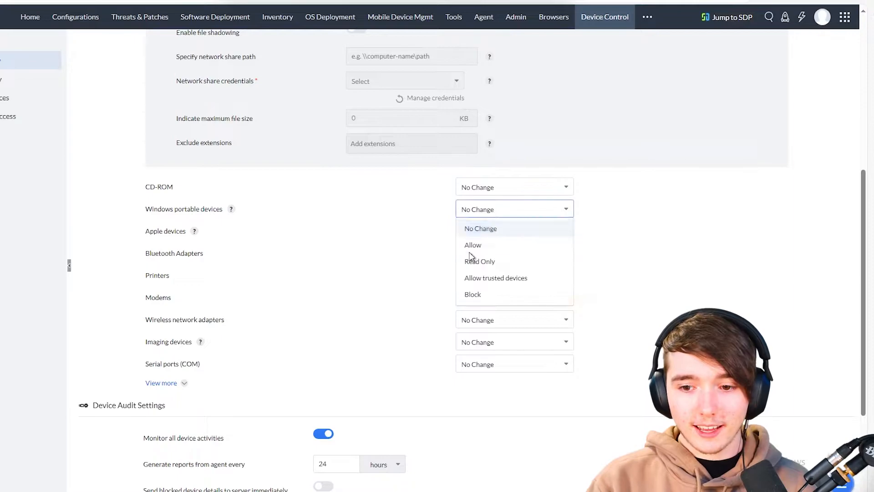
{"action": "left_click", "coordinate": [616, 278]}
{"action": "scroll", "coordinate": [478, 220], "scroll_direction": "up", "scroll_amount": 7}
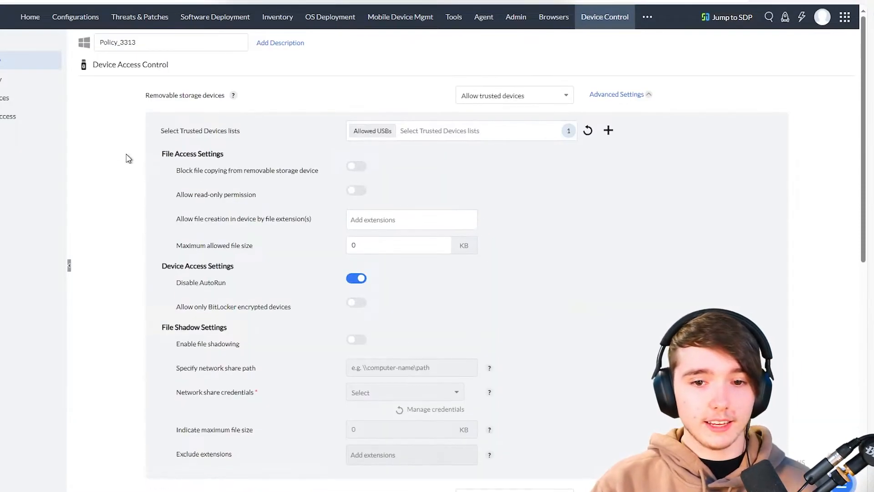
{"action": "scroll", "coordinate": [297, 182], "scroll_direction": "down", "scroll_amount": 3}
{"action": "scroll", "coordinate": [299, 185], "scroll_direction": "down", "scroll_amount": 3}
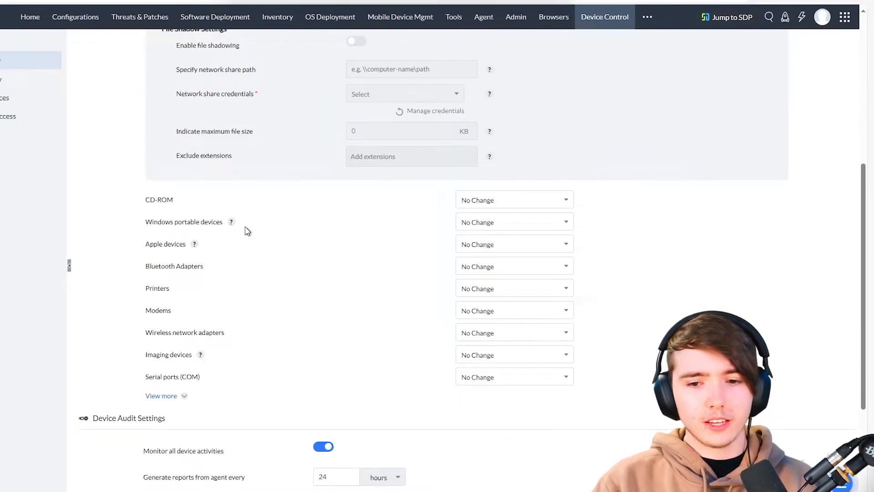
{"action": "left_click", "coordinate": [468, 222]}
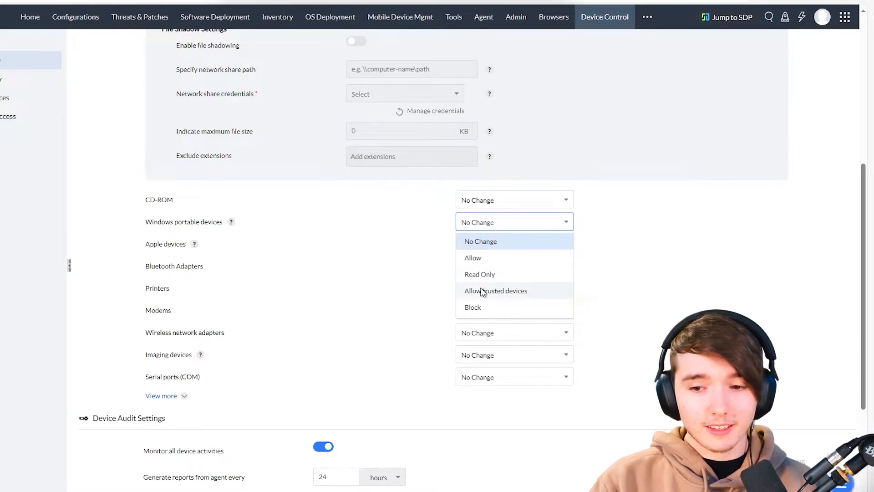
{"action": "left_click", "coordinate": [480, 289]}
{"action": "left_click", "coordinate": [496, 224]}
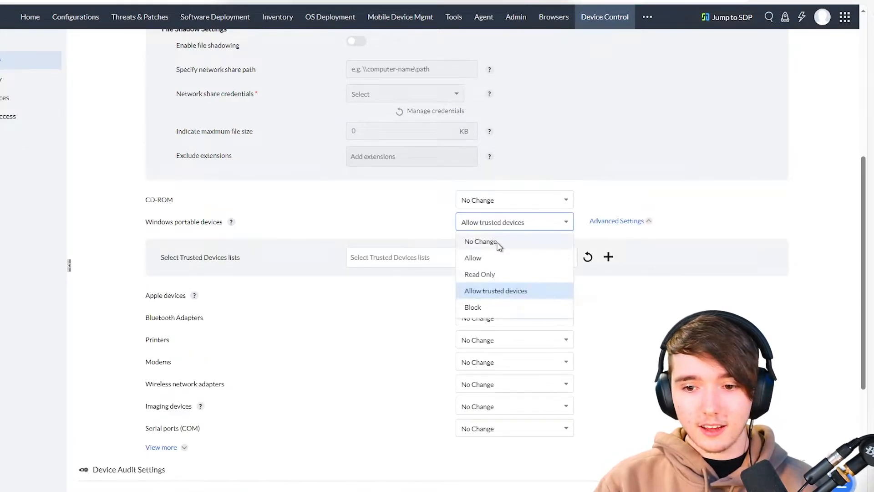
{"action": "left_click", "coordinate": [497, 243]}
{"action": "scroll", "coordinate": [369, 270], "scroll_direction": "up", "scroll_amount": 6}
{"action": "scroll", "coordinate": [218, 171], "scroll_direction": "down", "scroll_amount": 9}
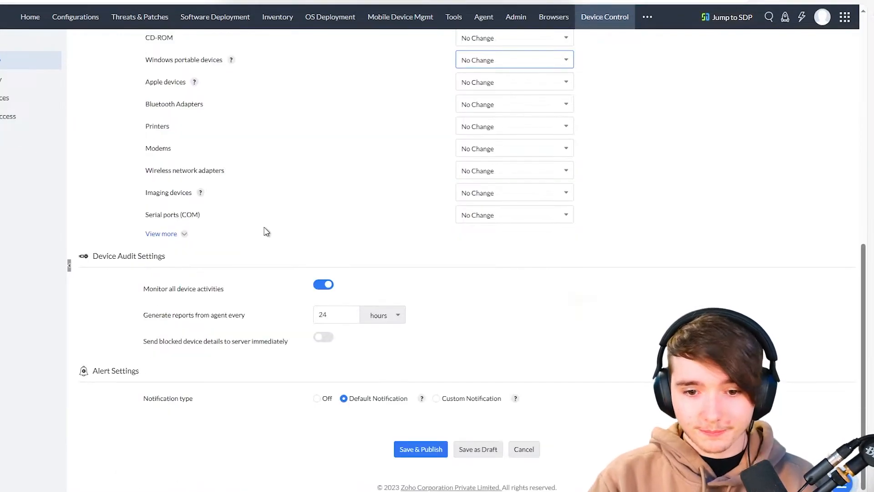
{"action": "scroll", "coordinate": [279, 232], "scroll_direction": "up", "scroll_amount": 2}
- Change the agent report interval unit to day(s), for a 1-day interval
{"action": "scroll", "coordinate": [273, 234], "scroll_direction": "down", "scroll_amount": 2}
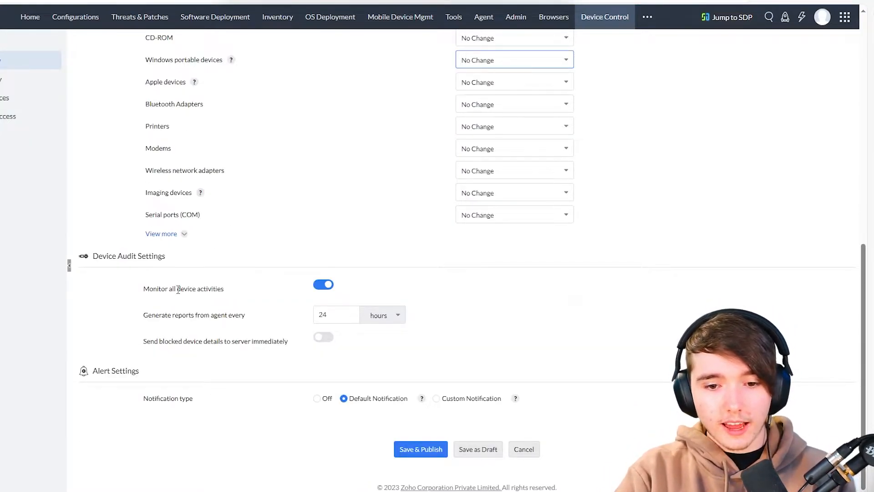
{"action": "left_click_drag", "start_coordinate": [144, 292], "coordinate": [267, 289]}
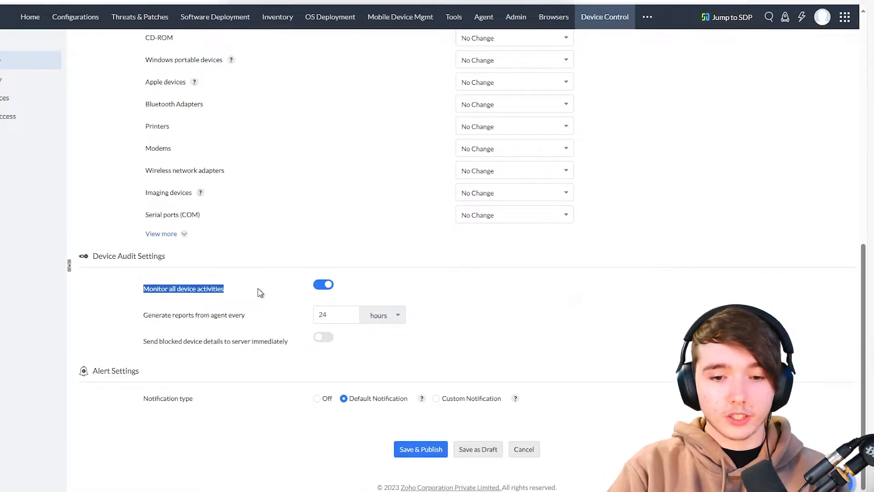
{"action": "left_click", "coordinate": [255, 291]}
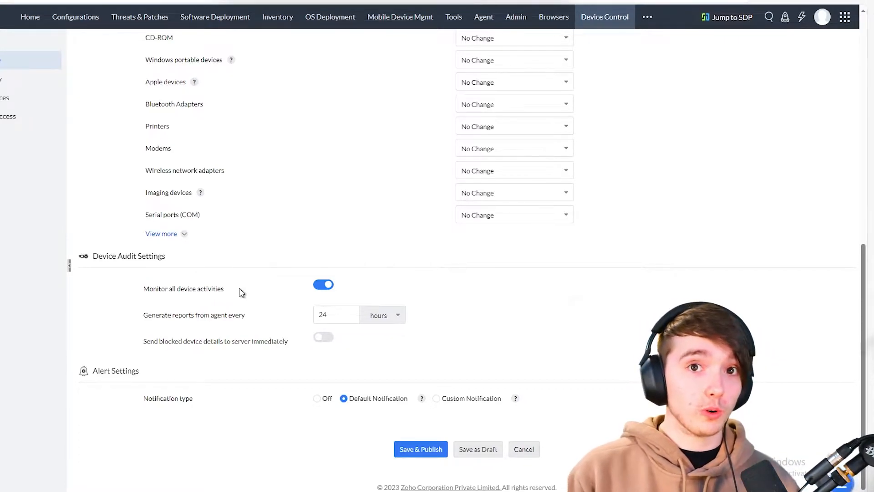
{"action": "left_click", "coordinate": [325, 315]}
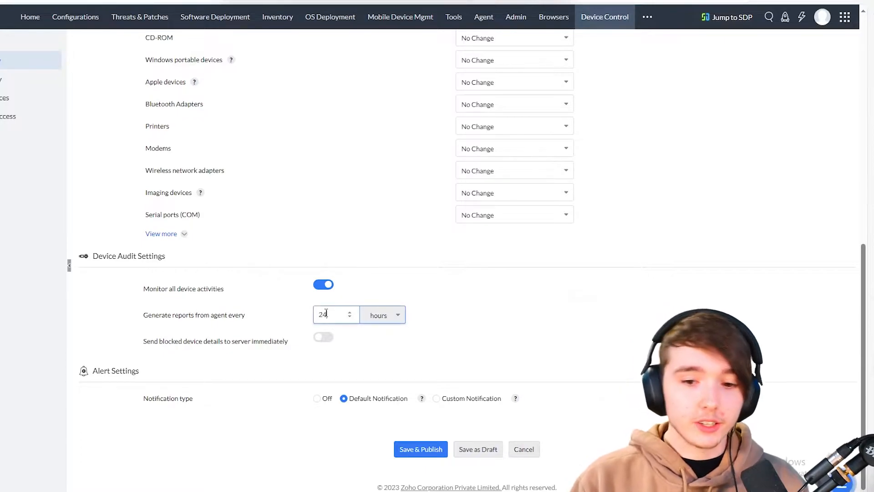
{"action": "left_click", "coordinate": [391, 325]}
{"action": "left_click", "coordinate": [377, 335]}
{"action": "key", "text": "shift+Tab"}
{"action": "left_click", "coordinate": [124, 335]}
- Send blocked device details to the server immediately and switch alerts to Custom Notification
{"action": "left_click_drag", "start_coordinate": [144, 343], "coordinate": [233, 342]}
{"action": "left_click", "coordinate": [257, 348]}
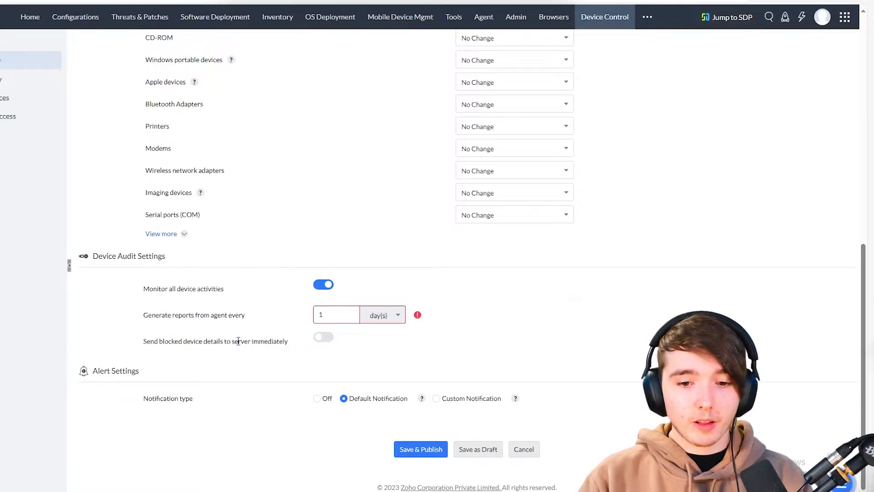
{"action": "left_click", "coordinate": [321, 339]}
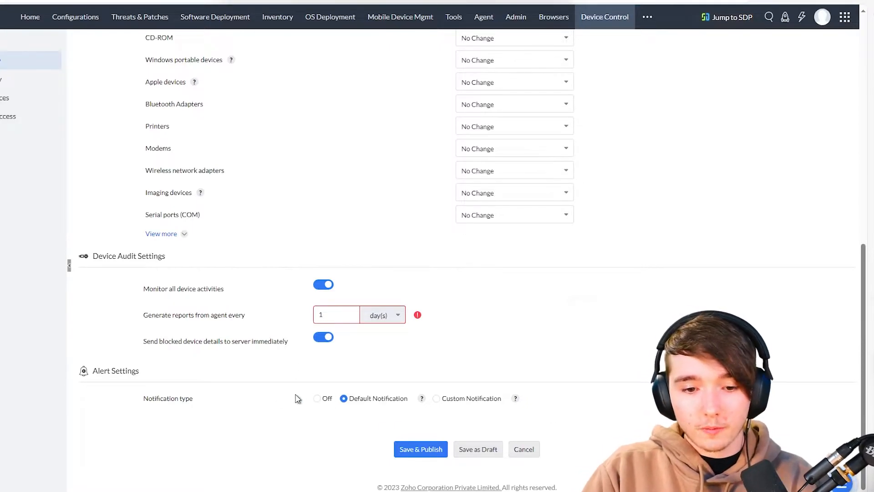
{"action": "left_click", "coordinate": [474, 404]}
- Set the custom alert title to 'Device Was Blocked' and message to 'please contact your admin'
{"action": "scroll", "coordinate": [425, 345], "scroll_direction": "down", "scroll_amount": 2}
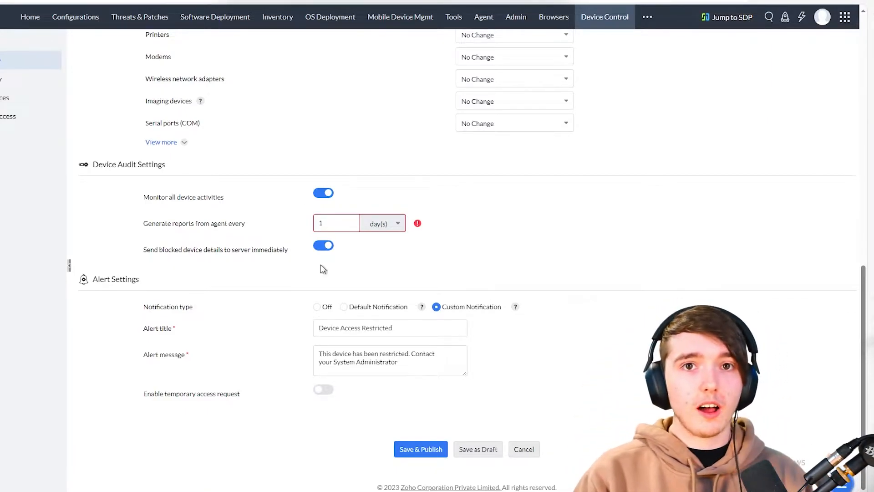
{"action": "left_click", "coordinate": [360, 312]}
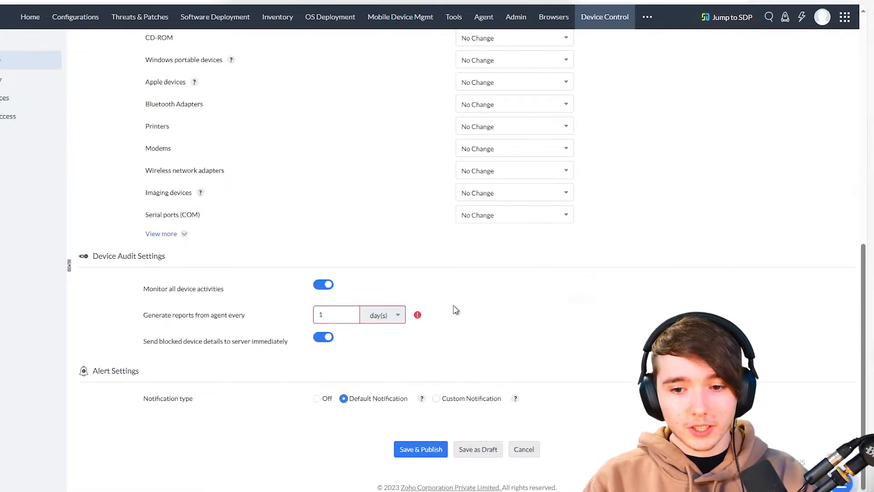
{"action": "left_click", "coordinate": [452, 399]}
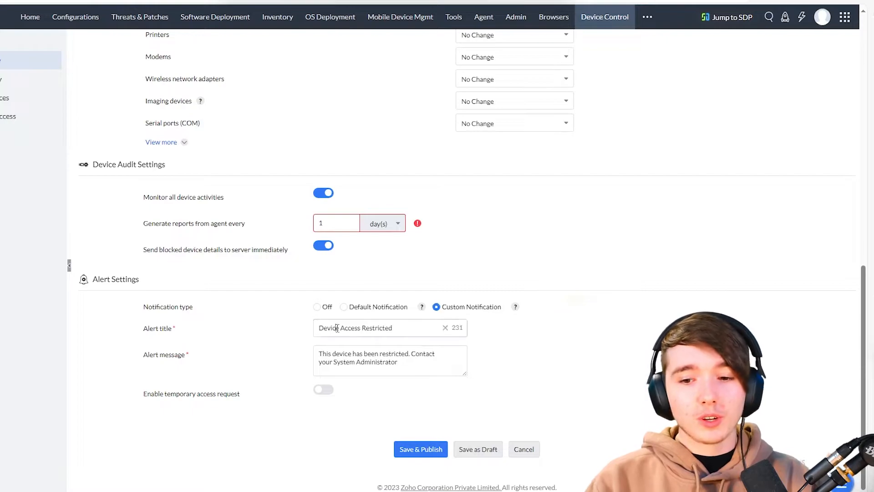
{"action": "triple_click", "coordinate": [337, 328]}
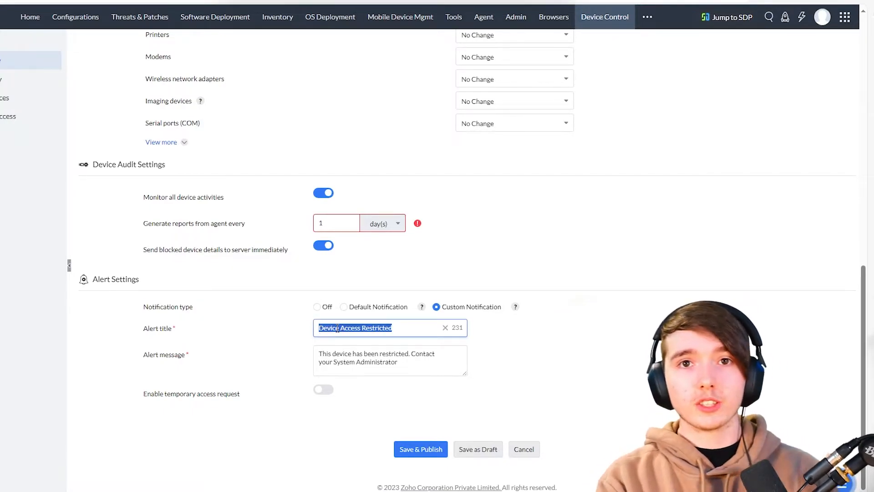
{"action": "type", "text": "De"}
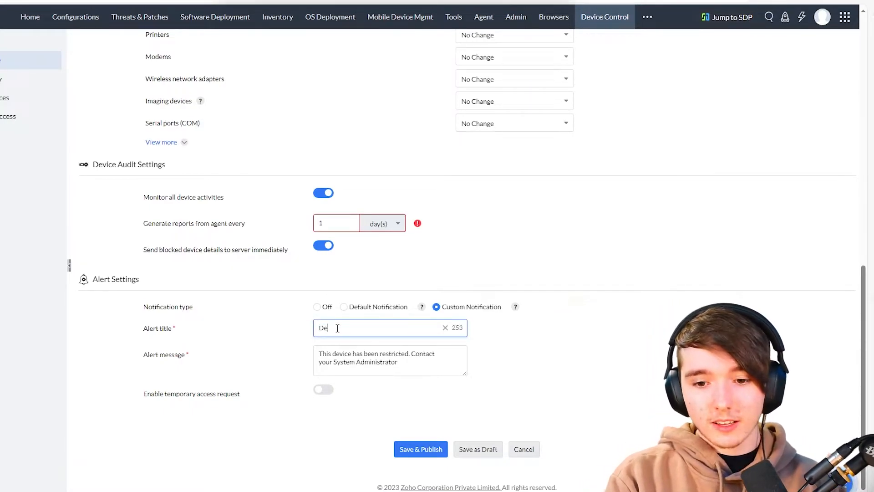
{"action": "type", "text": "vice Was Blocked"}
{"action": "key", "text": "Tab"}
{"action": "key", "text": "ctrl+a"}
{"action": "type", "text": "This is"}
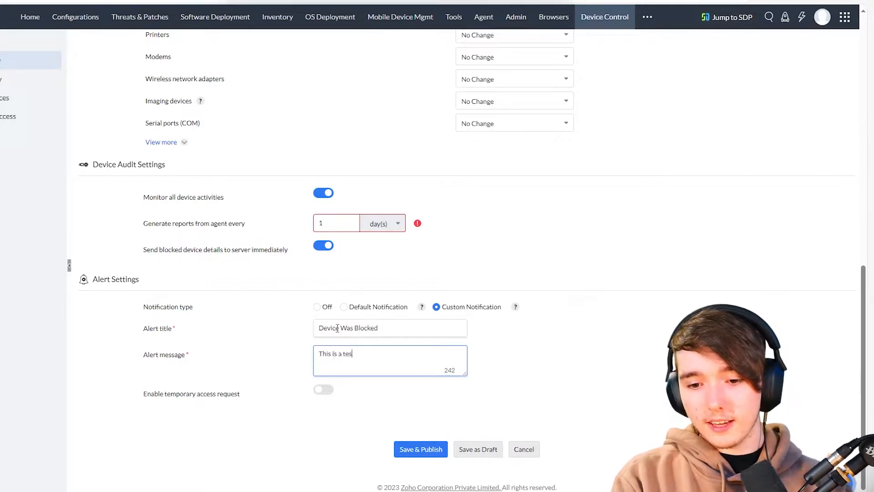
{"action": "key", "text": "BackSpace"}
{"action": "key", "text": "BackSpace"}
{"action": "key", "text": "BackSpace"}
{"action": "key", "text": "BackSpace"}
{"action": "key", "text": "BackSpace"}
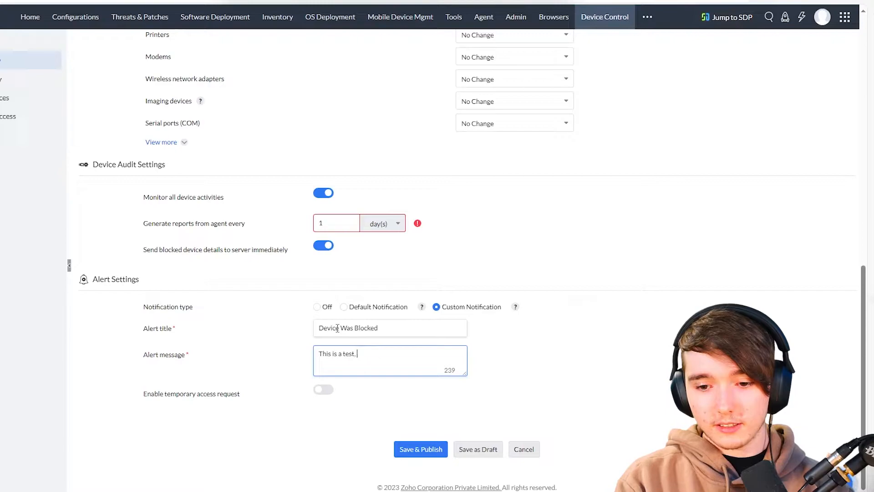
{"action": "type", "text": "please contact your admin."}
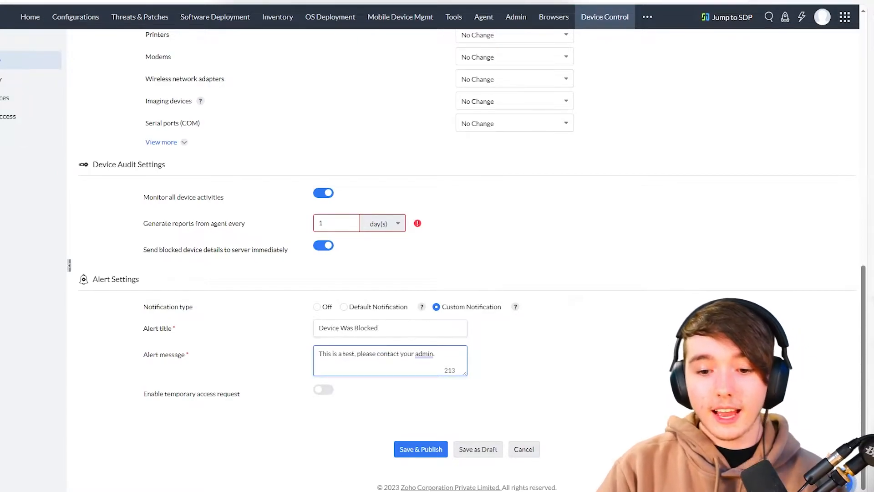
- Turn on Enable temporary access request for the policy
{"action": "double_click", "coordinate": [200, 393]}
{"action": "left_click", "coordinate": [199, 393]}
{"action": "left_click", "coordinate": [199, 393]}
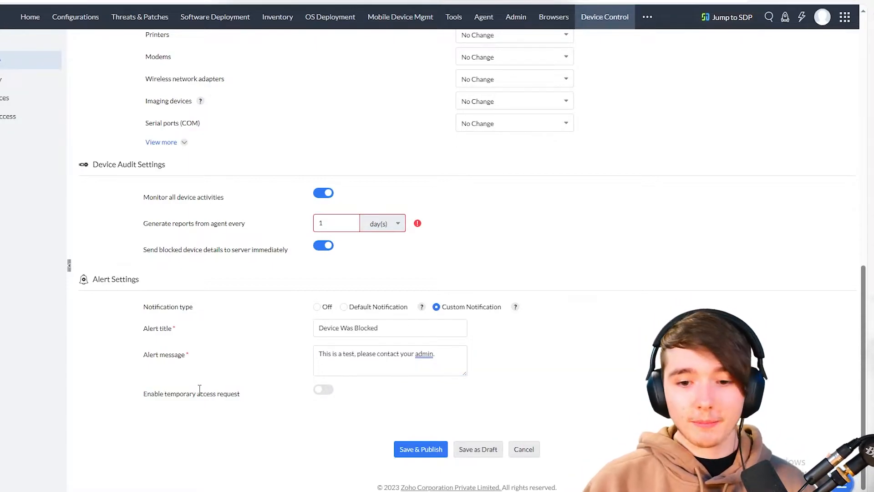
{"action": "left_click", "coordinate": [324, 391]}
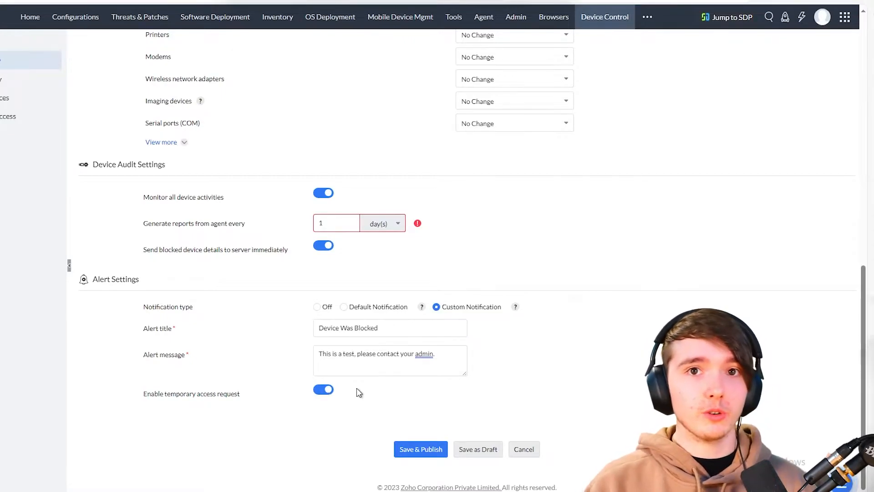
- After the invalid-input error on publishing, change the report interval to 24 hours
{"action": "left_click", "coordinate": [412, 450]}
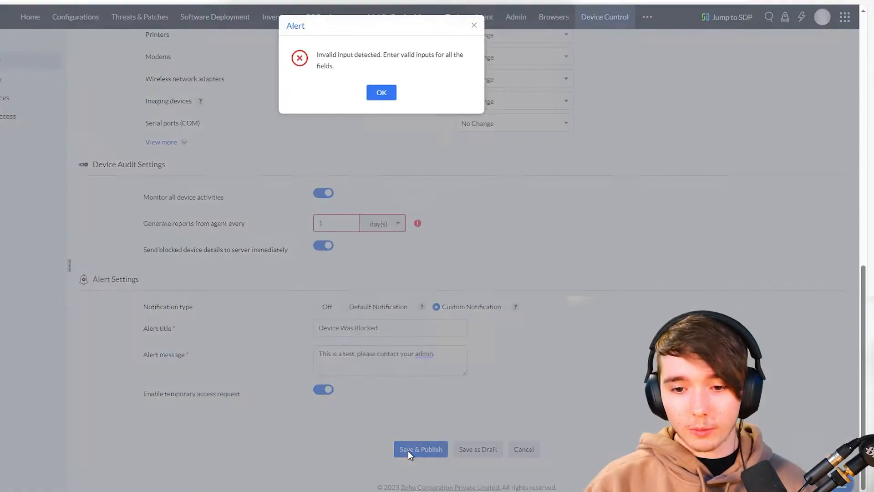
{"action": "left_click", "coordinate": [381, 90]}
{"action": "mouse_move", "coordinate": [412, 224]}
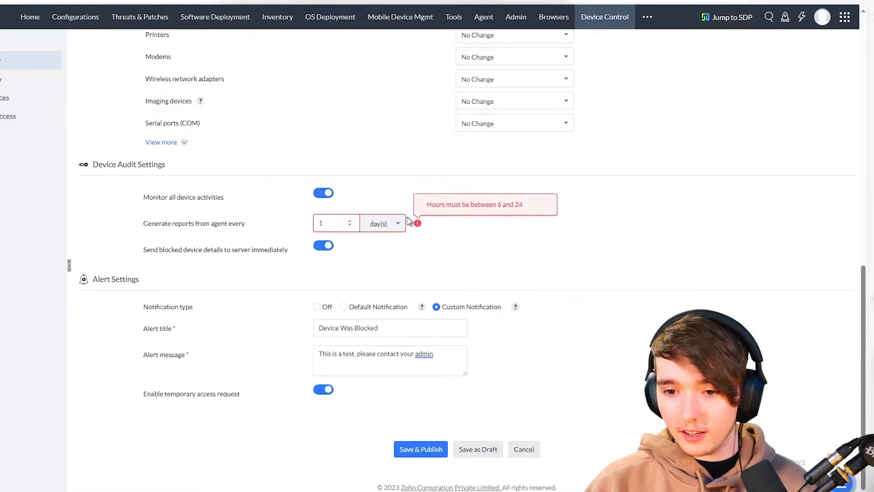
{"action": "left_click", "coordinate": [380, 226]}
{"action": "left_click", "coordinate": [381, 263]}
{"action": "left_click", "coordinate": [378, 224]}
{"action": "left_click", "coordinate": [369, 258]}
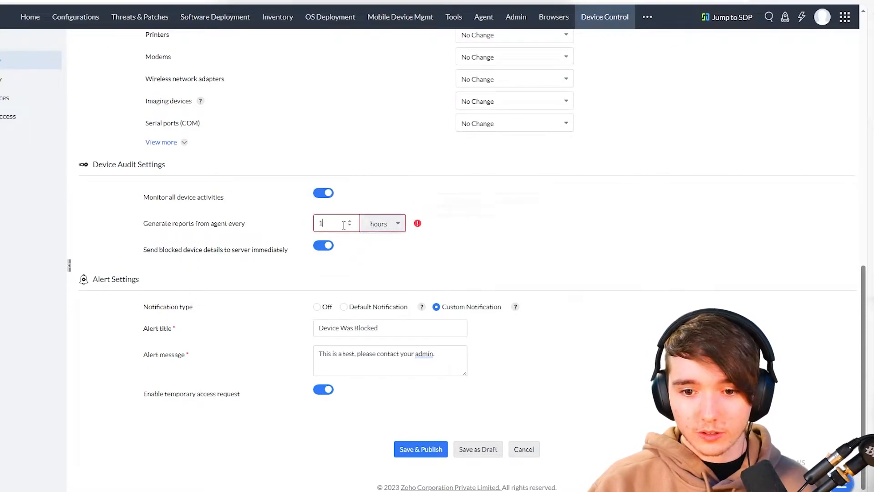
{"action": "left_click", "coordinate": [344, 225]}
{"action": "type", "text": "24"}
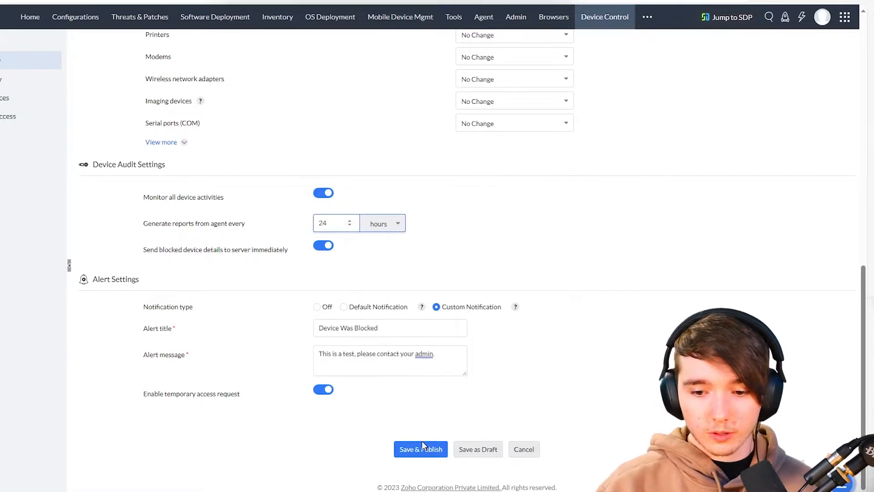
{"action": "scroll", "coordinate": [320, 241], "scroll_direction": "up", "scroll_amount": 2}
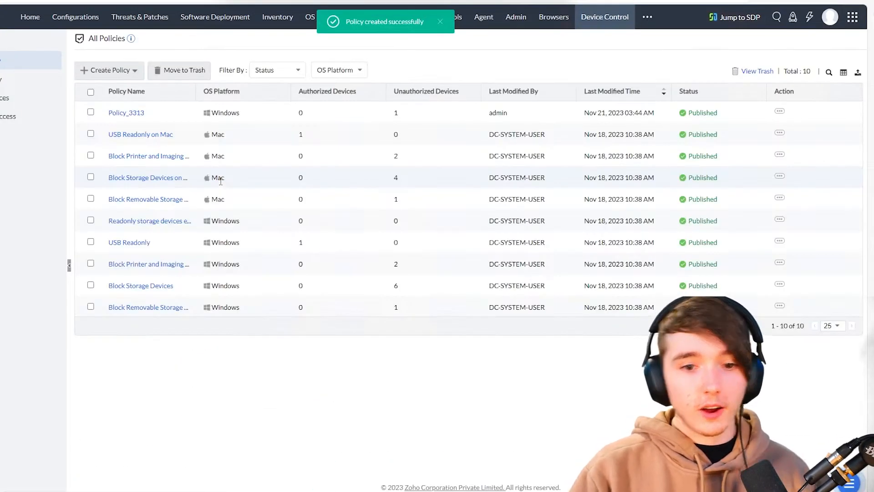
- Rename Policy_3313 to 'Block USBs', save and publish it, then show the target groups page
{"action": "left_click", "coordinate": [125, 114]}
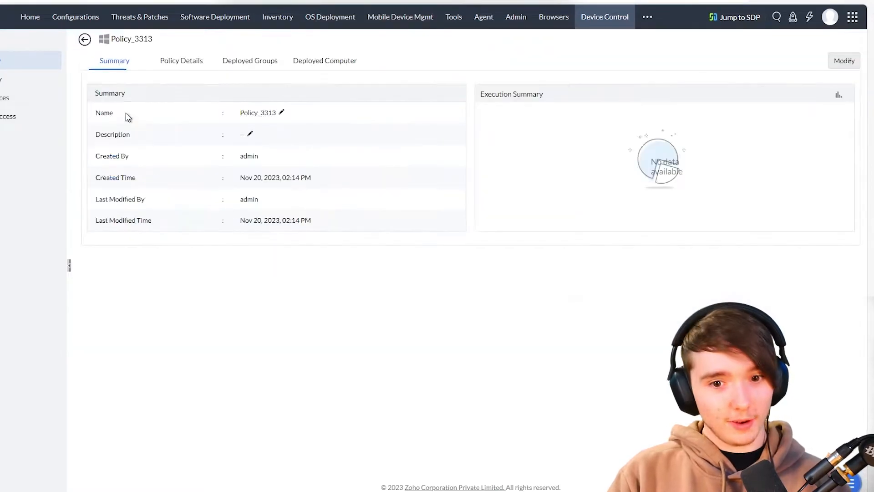
{"action": "left_click", "coordinate": [853, 59]}
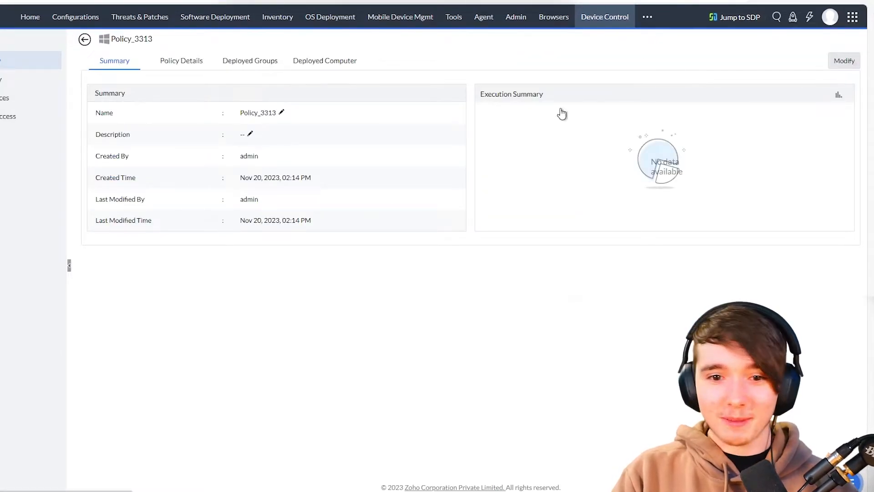
{"action": "left_click", "coordinate": [149, 49]}
{"action": "type", "text": "Block USBs"}
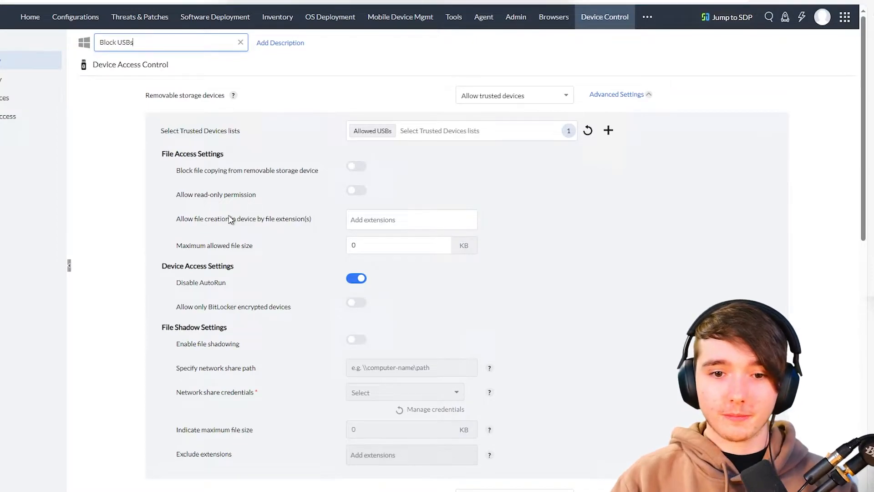
{"action": "scroll", "coordinate": [231, 220], "scroll_direction": "down", "scroll_amount": 15}
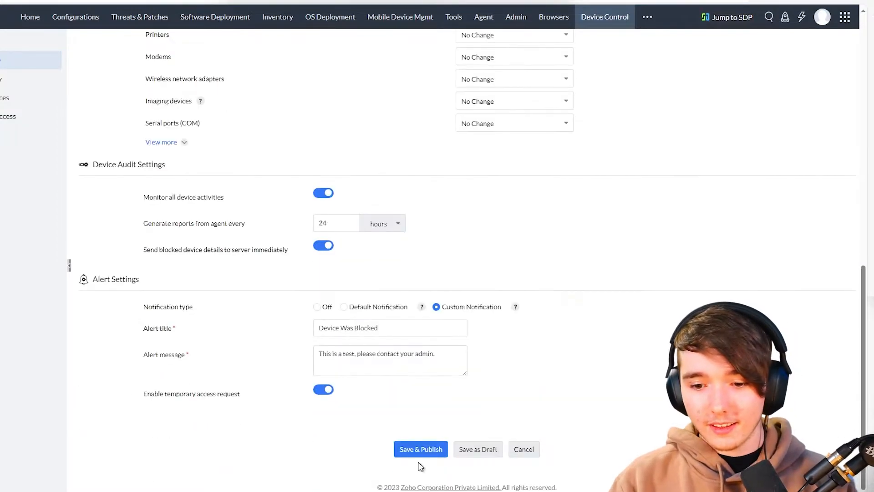
{"action": "left_click", "coordinate": [418, 450]}
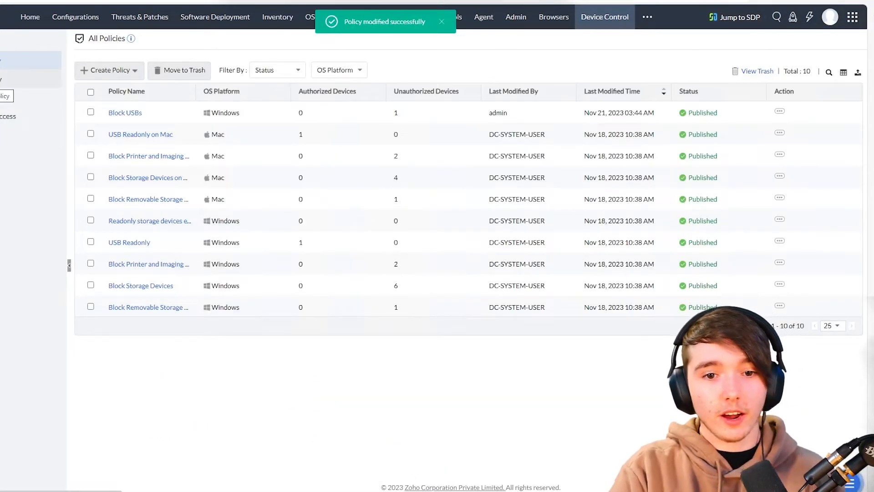
{"action": "left_click", "coordinate": [18, 81]}
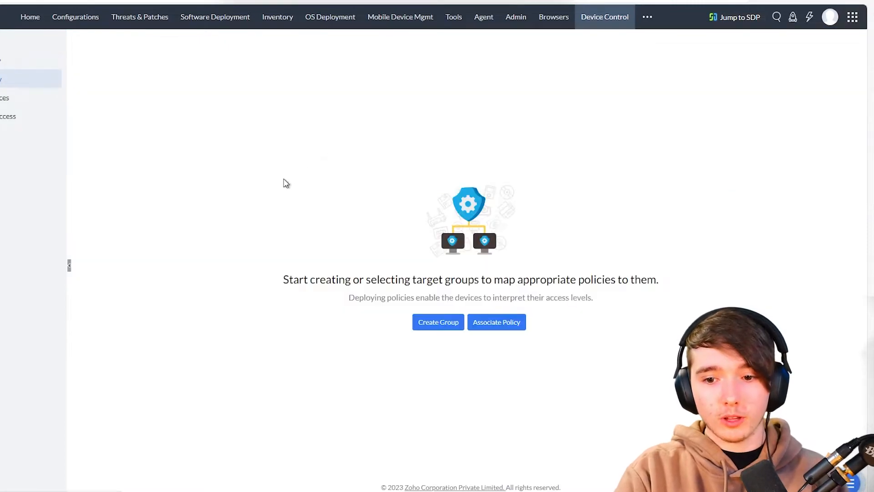
- Start a dynamic group named 'USB block group' with condition Operating System equals Windows 11
{"action": "left_click", "coordinate": [443, 320]}
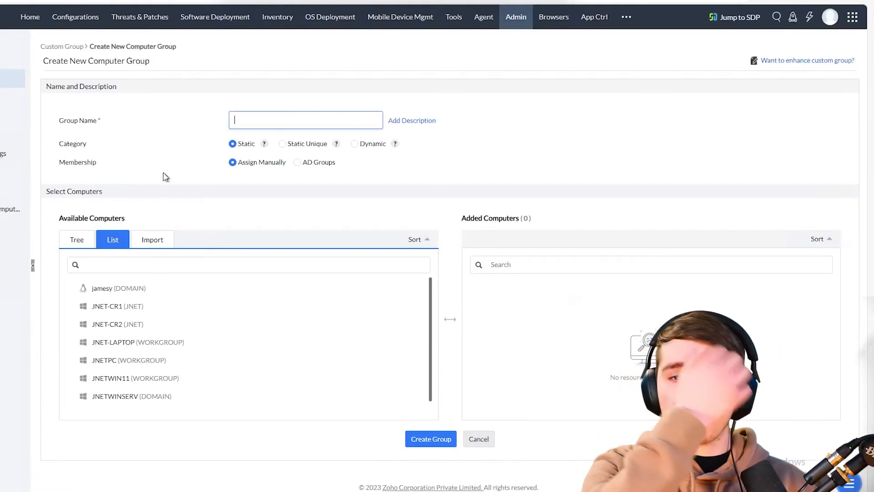
{"action": "left_click", "coordinate": [374, 144]}
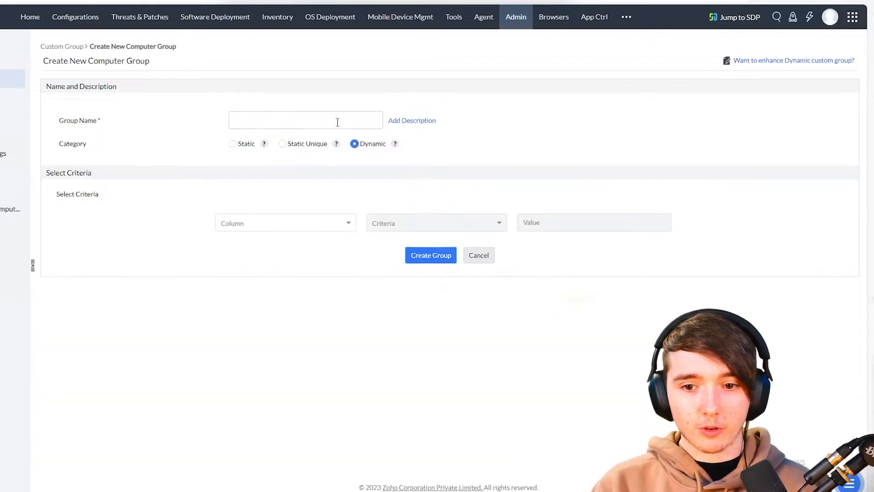
{"action": "type", "text": "USb"}
{"action": "key", "text": "BackSpace"}
{"action": "type", "text": "B"}
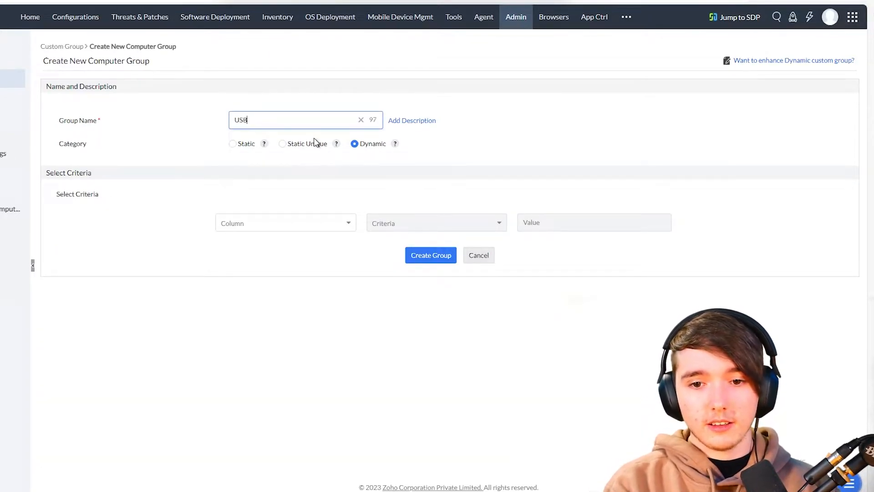
{"action": "type", "text": " block group"}
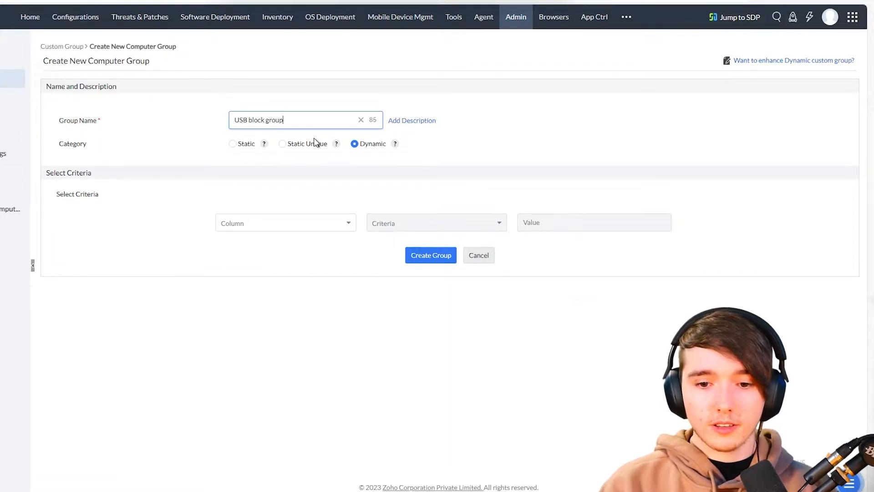
{"action": "left_click", "coordinate": [247, 222]}
{"action": "scroll", "coordinate": [253, 271], "scroll_direction": "down", "scroll_amount": 1}
{"action": "scroll", "coordinate": [263, 277], "scroll_direction": "up", "scroll_amount": 1}
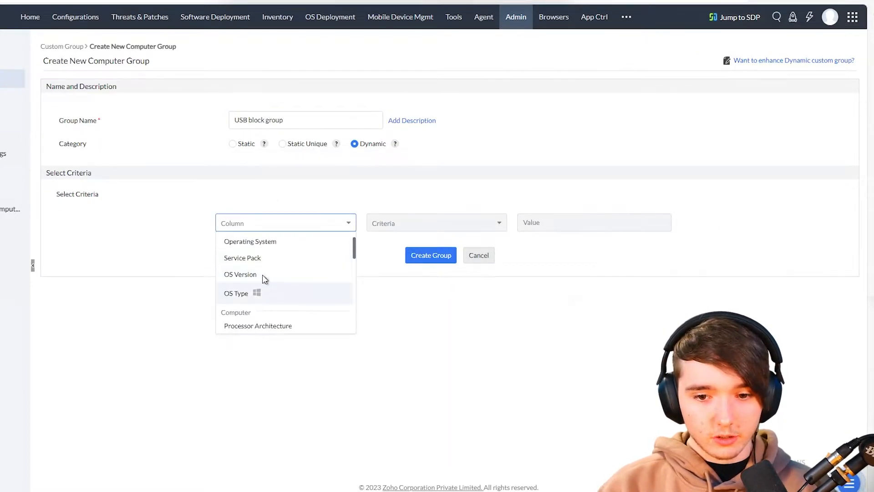
{"action": "left_click", "coordinate": [282, 256]}
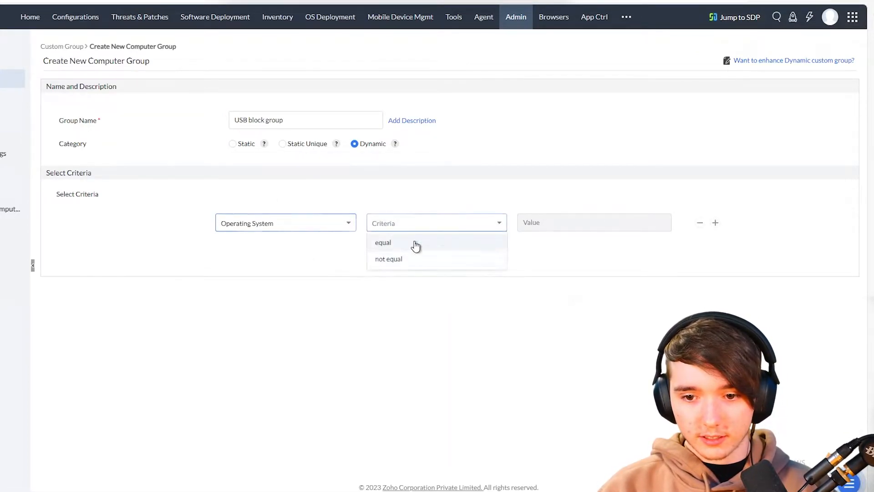
{"action": "left_click", "coordinate": [389, 242]}
{"action": "scroll", "coordinate": [592, 273], "scroll_direction": "down", "scroll_amount": 5}
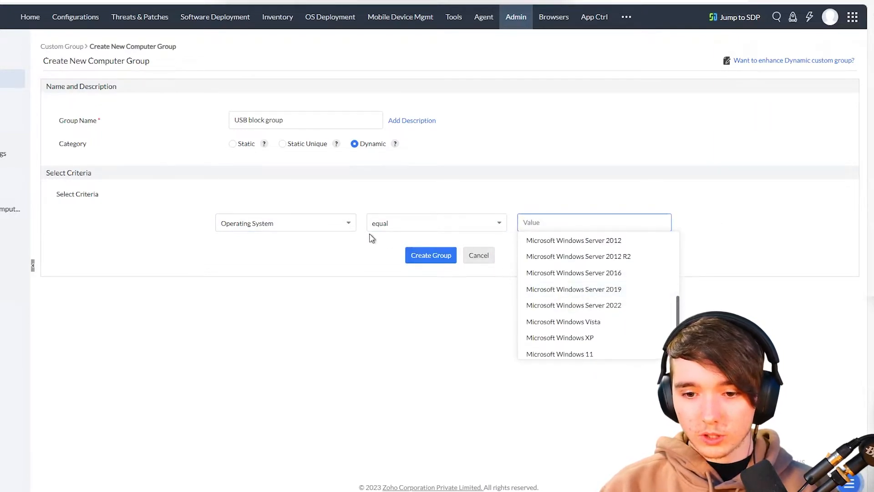
{"action": "left_click", "coordinate": [608, 353]}
- Add a Computer Name contains PC condition and create the group
{"action": "left_click", "coordinate": [713, 223]}
{"action": "left_click", "coordinate": [285, 246]}
{"action": "scroll", "coordinate": [281, 296], "scroll_direction": "down", "scroll_amount": 2}
{"action": "left_click", "coordinate": [248, 338]}
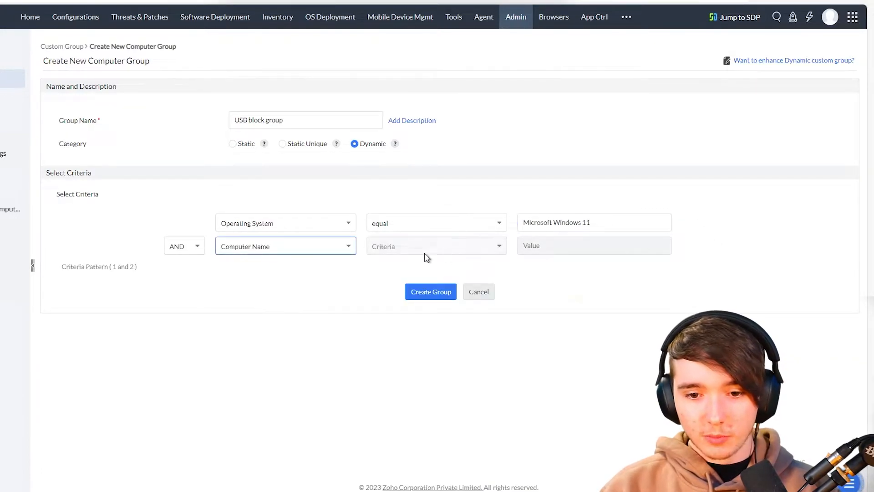
{"action": "left_click", "coordinate": [400, 246]}
{"action": "left_click", "coordinate": [620, 241]}
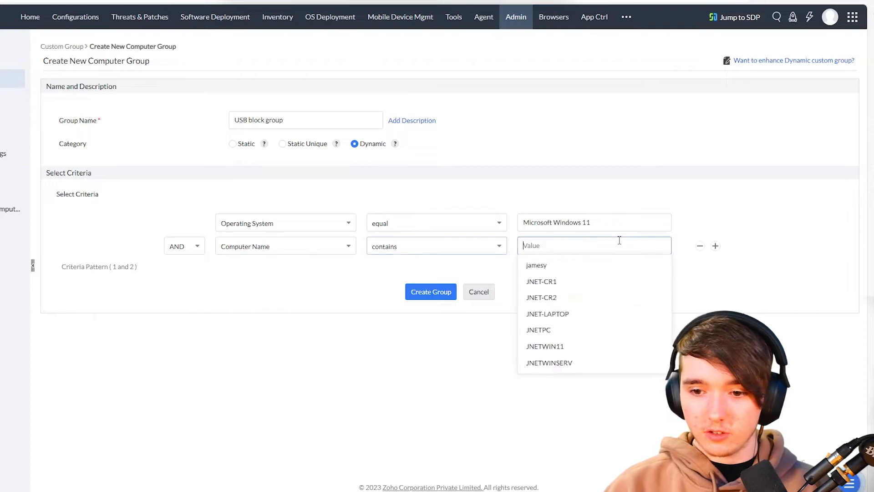
{"action": "type", "text": "PC"}
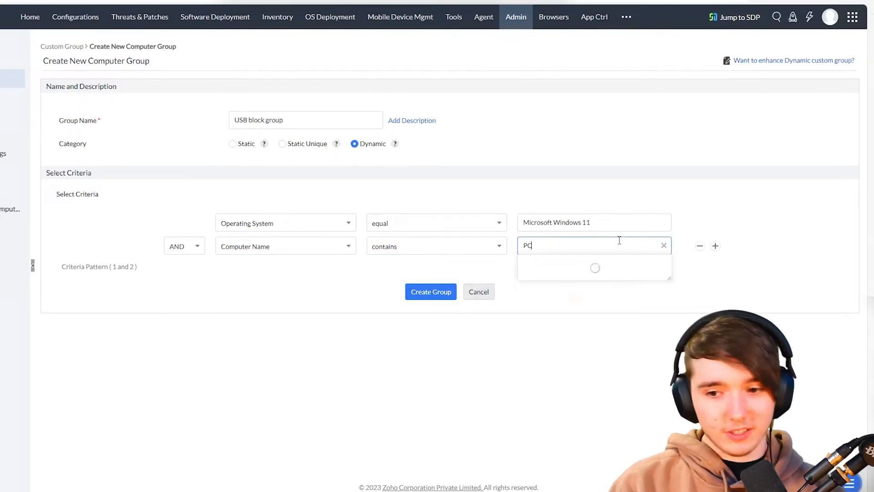
{"action": "left_click", "coordinate": [411, 294]}
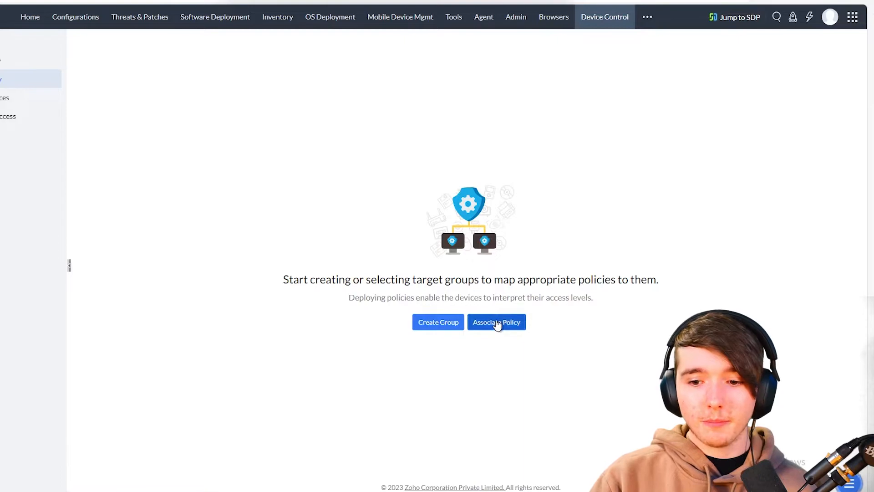
- Begin a policy association targeting the USB block group
{"action": "left_click", "coordinate": [498, 322]}
{"action": "left_click", "coordinate": [411, 100]}
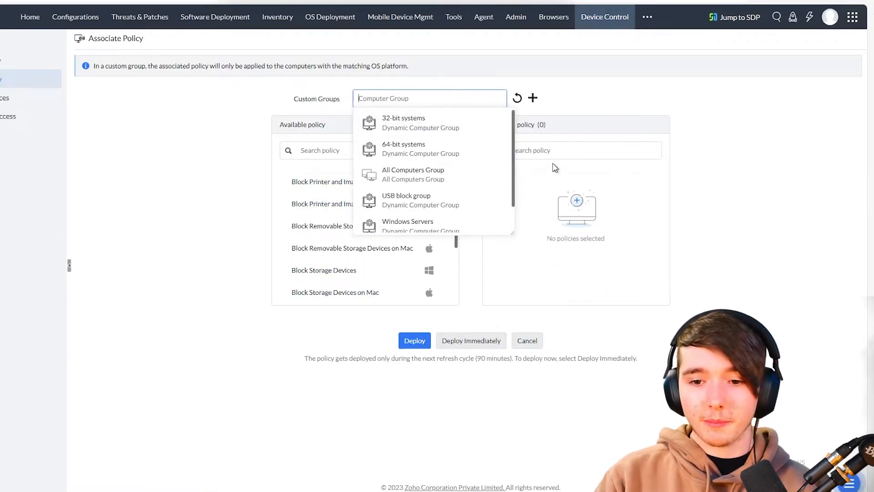
{"action": "scroll", "coordinate": [472, 184], "scroll_direction": "down", "scroll_amount": 1}
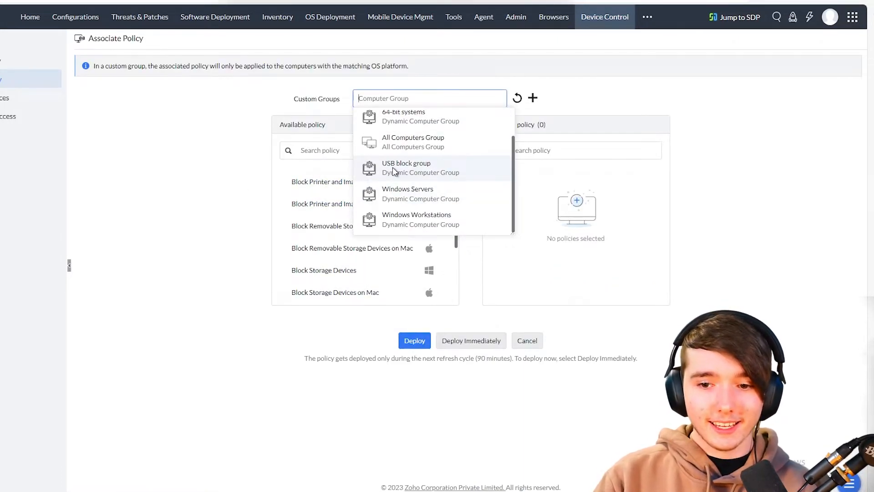
{"action": "left_click", "coordinate": [413, 175]}
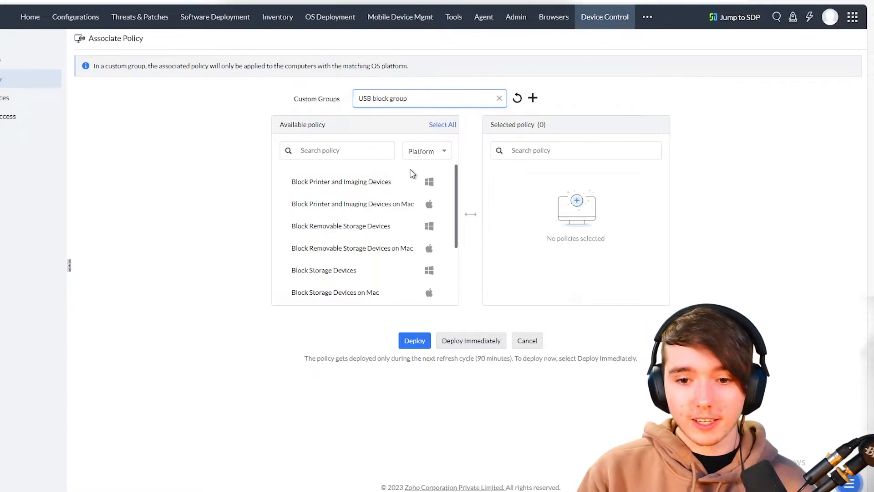
- Move Block USBs into the selected policies and deploy it immediately
{"action": "scroll", "coordinate": [337, 221], "scroll_direction": "down", "scroll_amount": 3}
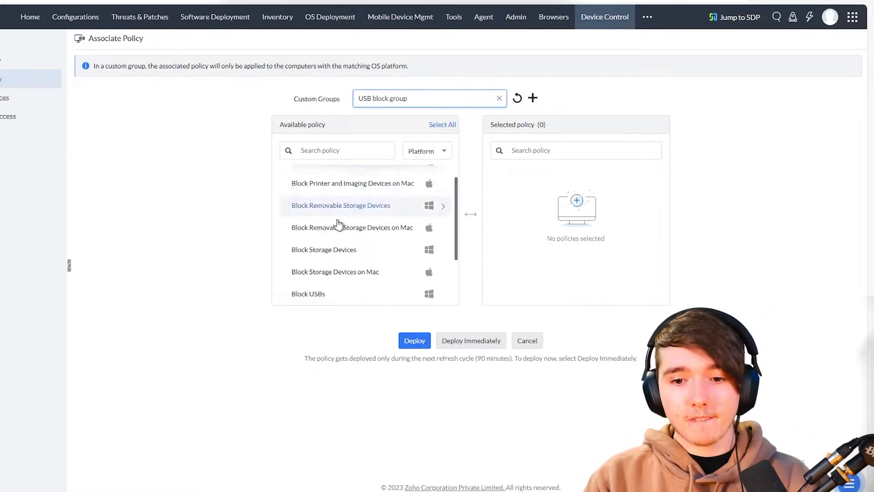
{"action": "left_click", "coordinate": [292, 232]}
{"action": "left_click_drag", "start_coordinate": [292, 232], "coordinate": [513, 219]}
{"action": "scroll", "coordinate": [412, 237], "scroll_direction": "up", "scroll_amount": 3}
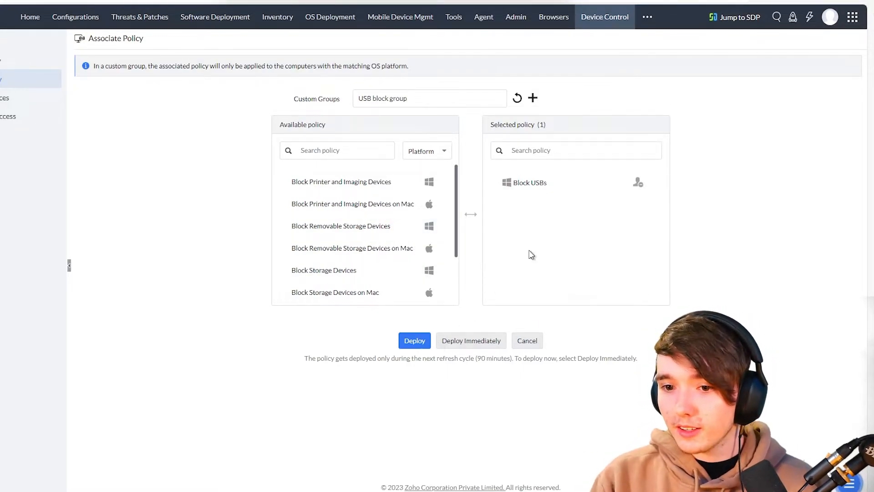
{"action": "left_click", "coordinate": [539, 197]}
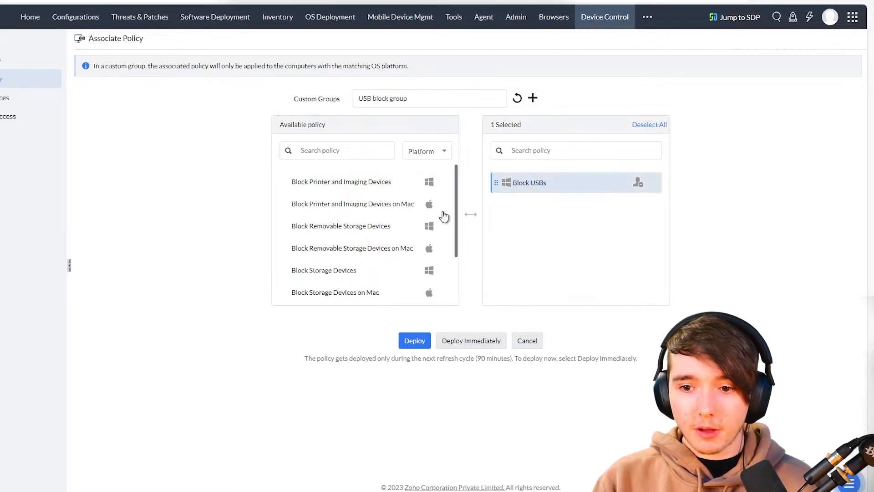
{"action": "left_click", "coordinate": [403, 99]}
{"action": "left_click", "coordinate": [463, 317]}
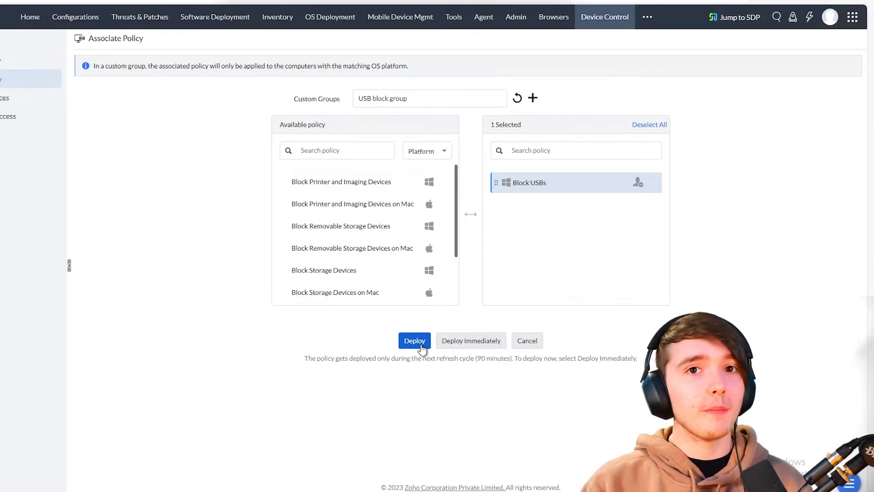
{"action": "left_click", "coordinate": [454, 346]}
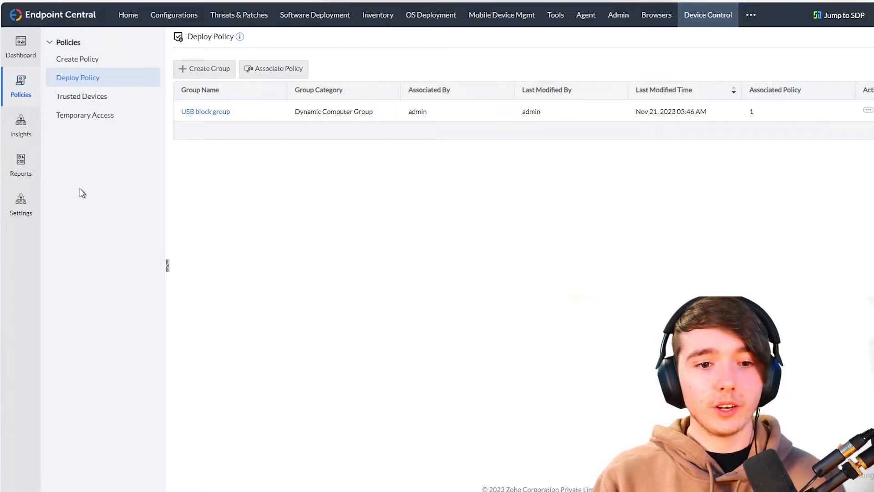
- Go to Device Control's Alert Settings and review the blocked-device and temporary-access alerts
{"action": "left_click", "coordinate": [21, 202]}
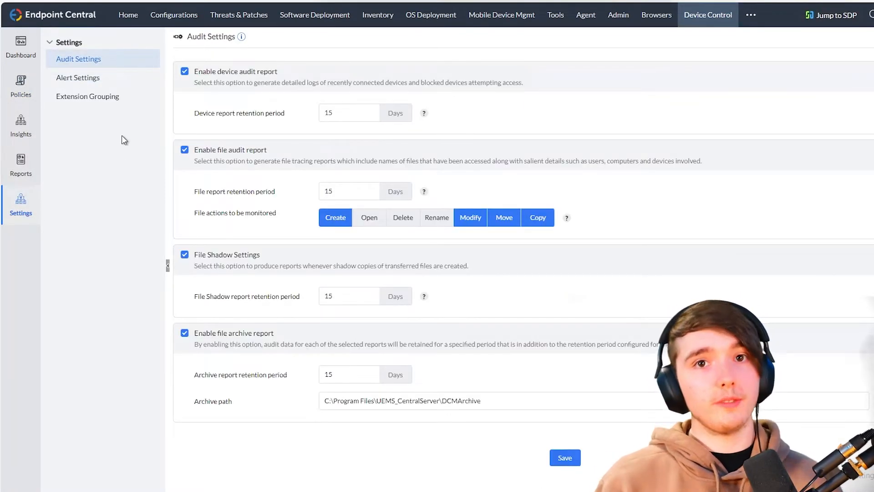
{"action": "left_click", "coordinate": [114, 82]}
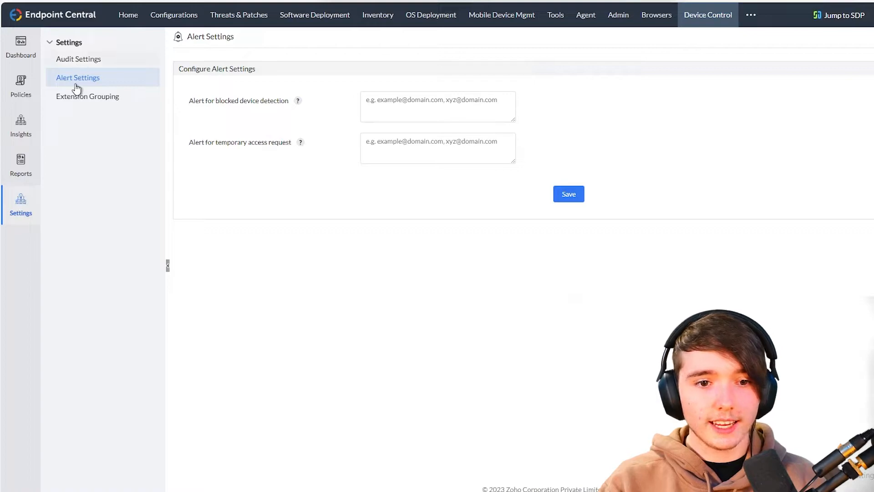
{"action": "left_click_drag", "start_coordinate": [187, 101], "coordinate": [288, 103]}
{"action": "left_click", "coordinate": [251, 102]}
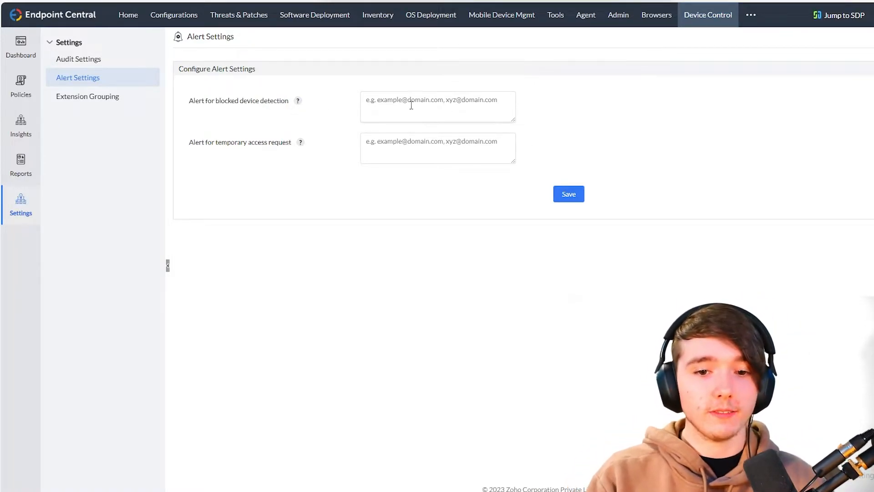
{"action": "left_click_drag", "start_coordinate": [198, 137], "coordinate": [294, 153]}
{"action": "left_click", "coordinate": [292, 155]}
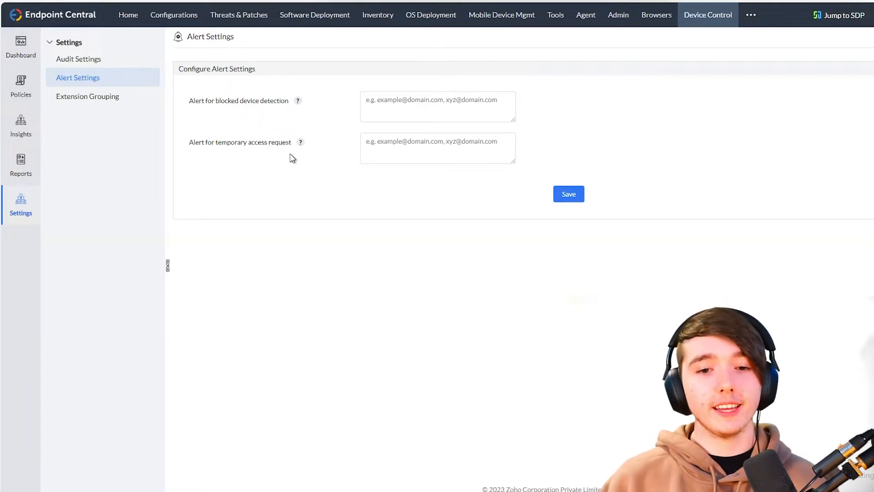
{"action": "left_click_drag", "start_coordinate": [190, 142], "coordinate": [292, 143]}
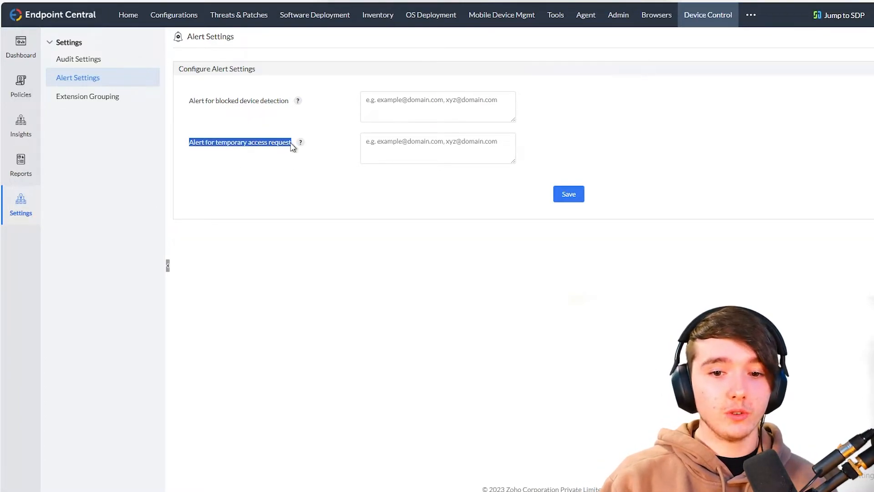
- Enter the admin e-mail for the temporary-access and blocked-device alerts and save
{"action": "left_click", "coordinate": [395, 138]}
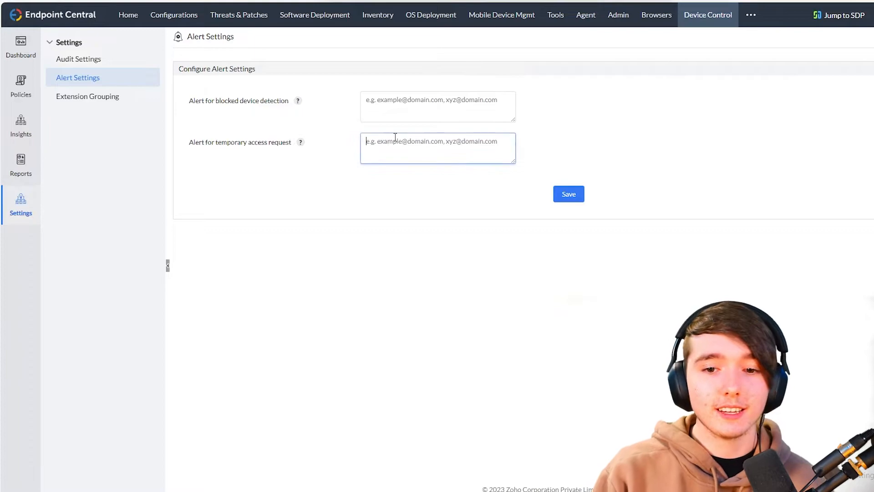
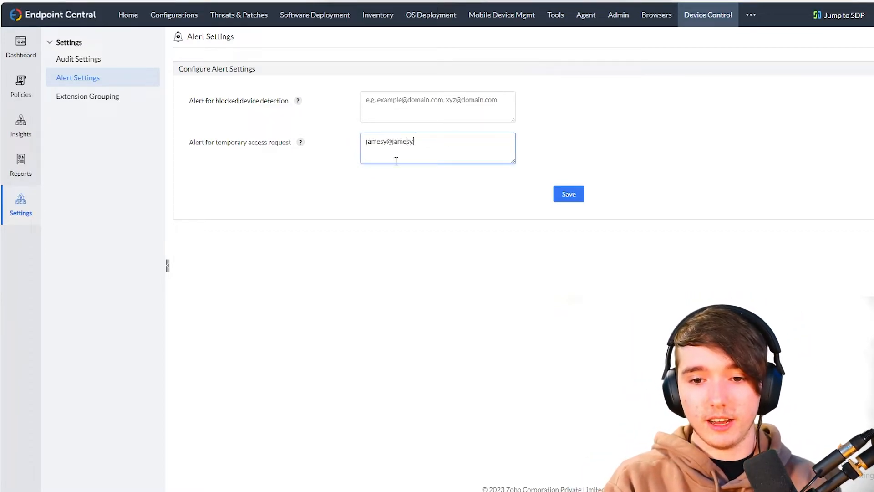
{"action": "left_click_drag", "start_coordinate": [198, 107], "coordinate": [309, 102]}
{"action": "left_click", "coordinate": [318, 100]}
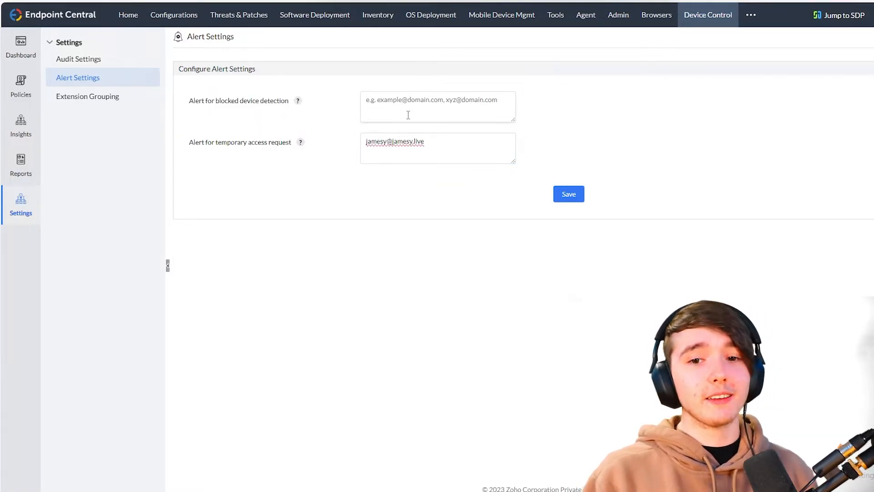
{"action": "left_click", "coordinate": [405, 99]}
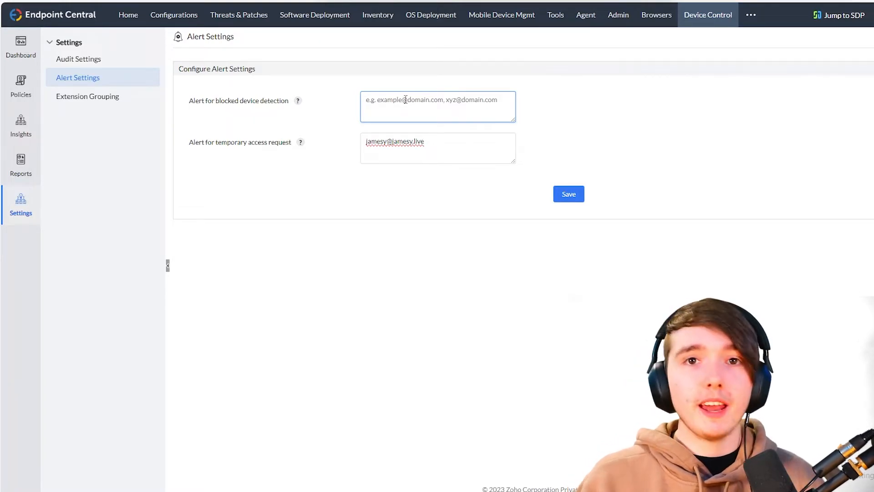
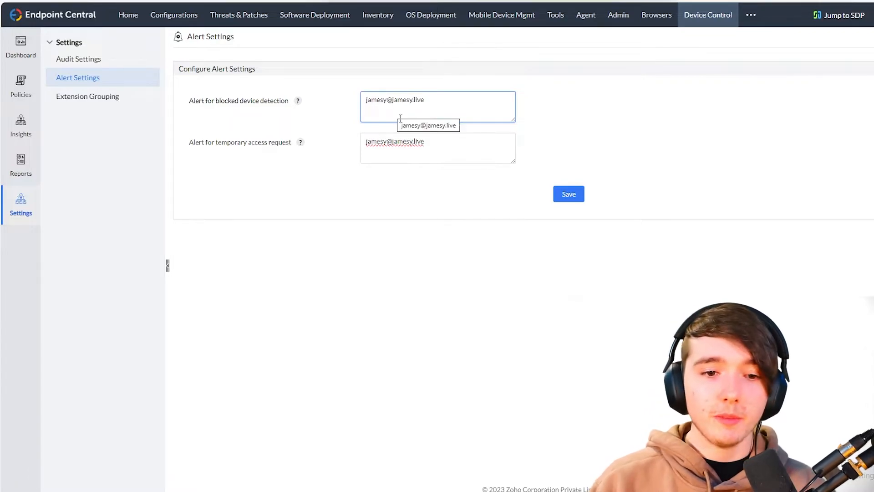
{"action": "left_click", "coordinate": [569, 194]}
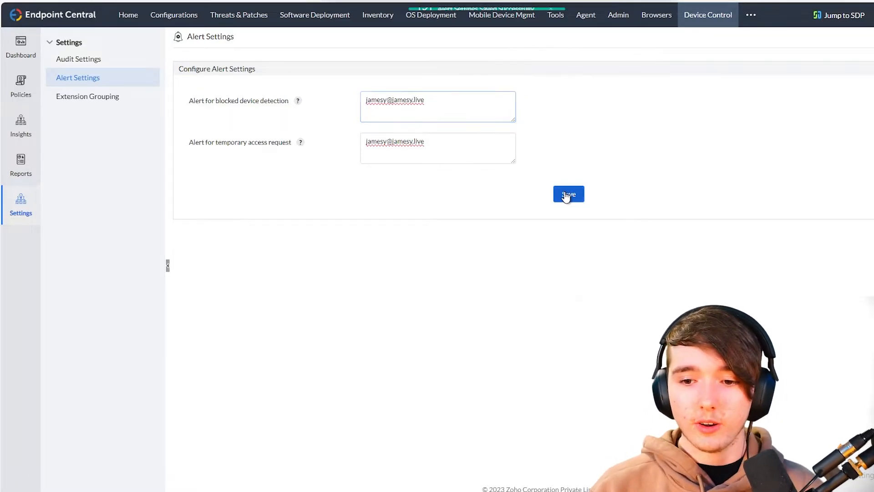
{"action": "left_click", "coordinate": [111, 96]}
{"action": "left_click", "coordinate": [99, 64]}
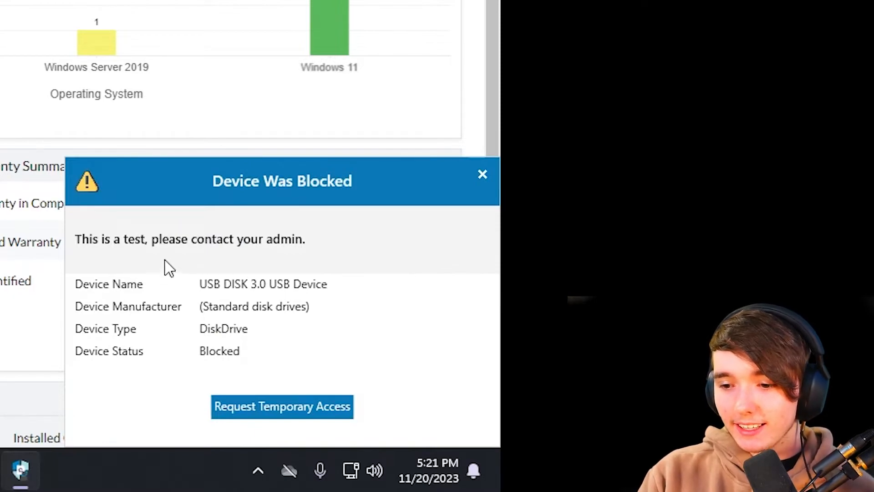
- Request temporary access for the blocked USB DISK 3.0 from the Device Was Blocked popup
{"action": "left_click", "coordinate": [241, 409]}
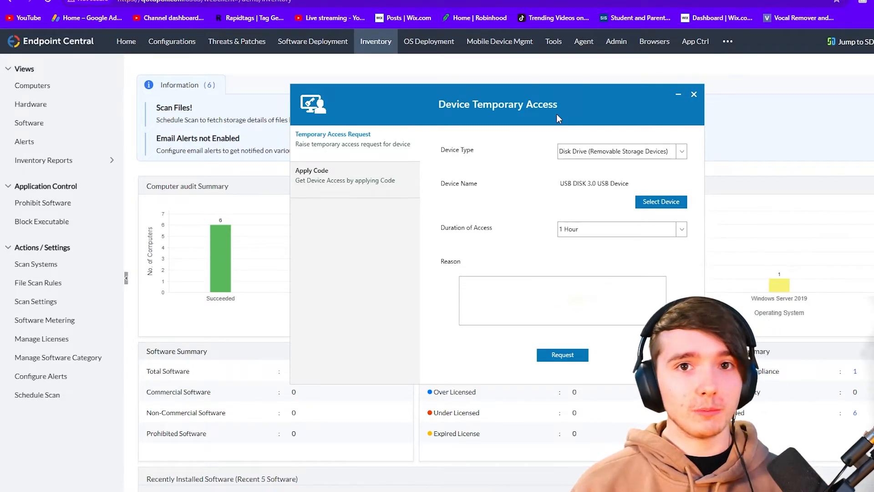
{"action": "left_click_drag", "start_coordinate": [535, 113], "coordinate": [480, 95]}
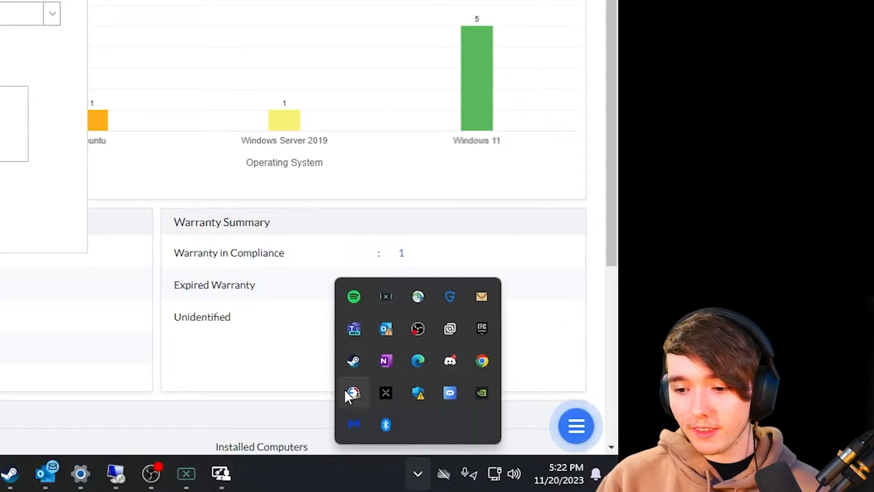
- Open and close the agent's temporary access portal, then bring back the agent tray menu
{"action": "right_click", "coordinate": [349, 395]}
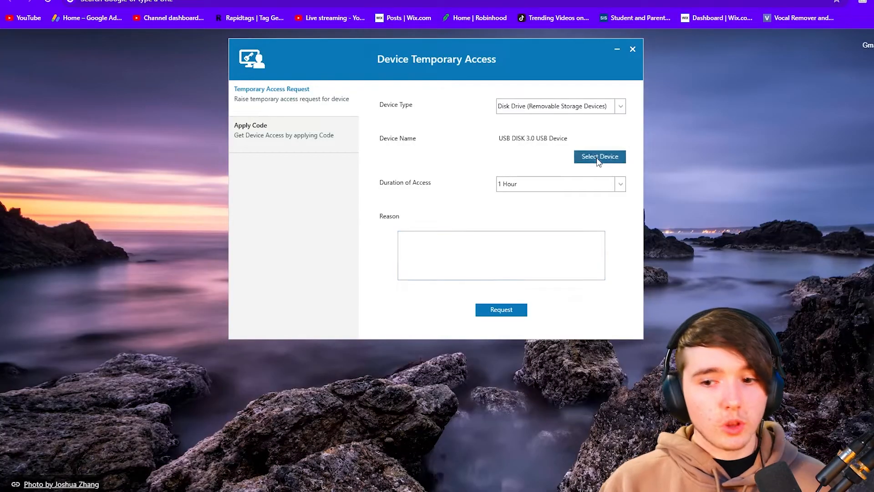
{"action": "left_click", "coordinate": [598, 157]}
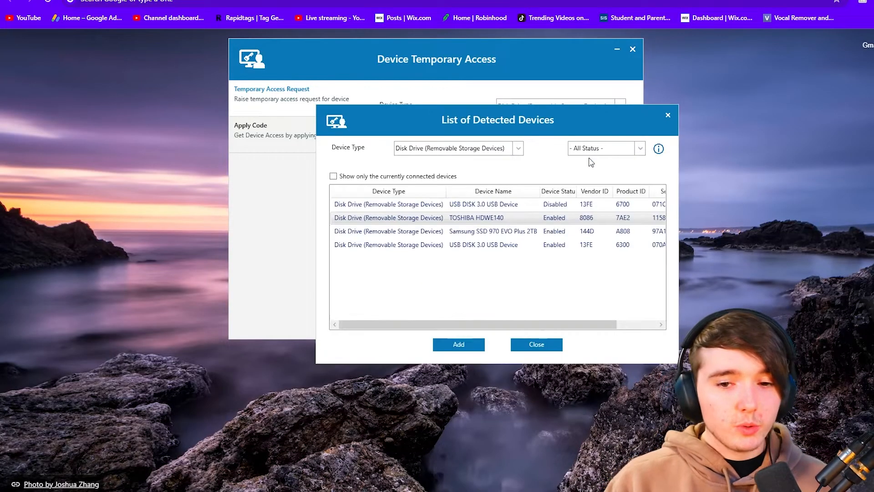
{"action": "left_click_drag", "start_coordinate": [491, 118], "coordinate": [428, 80]}
{"action": "left_click", "coordinate": [607, 80]}
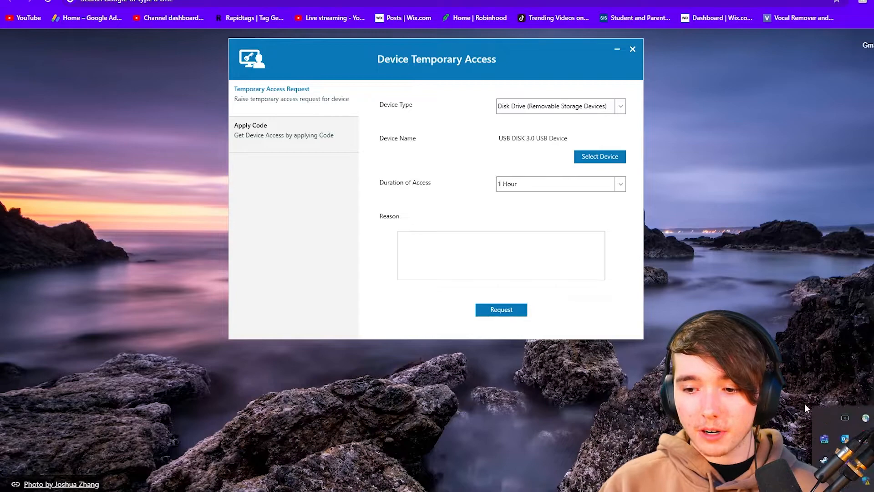
{"action": "left_click", "coordinate": [632, 49]}
{"action": "right_click", "coordinate": [865, 400]}
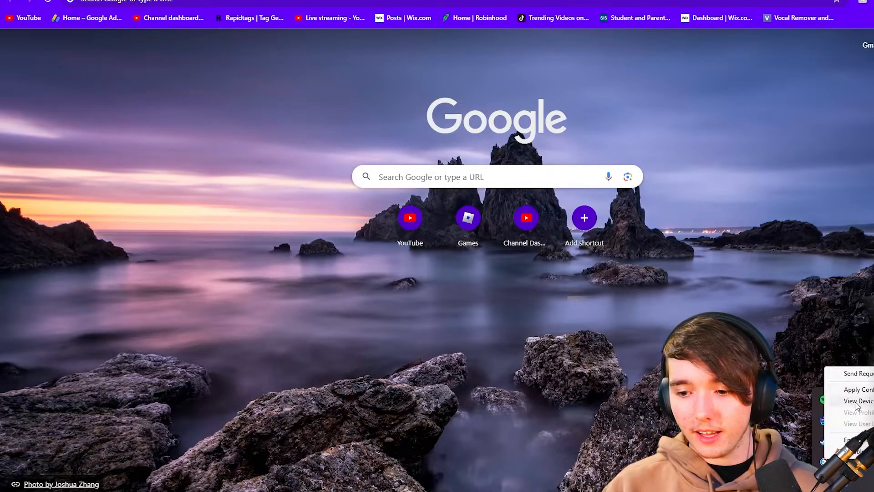
- Open the temporary access portal and set Device Type to Disk Drive
{"action": "left_click", "coordinate": [856, 401]}
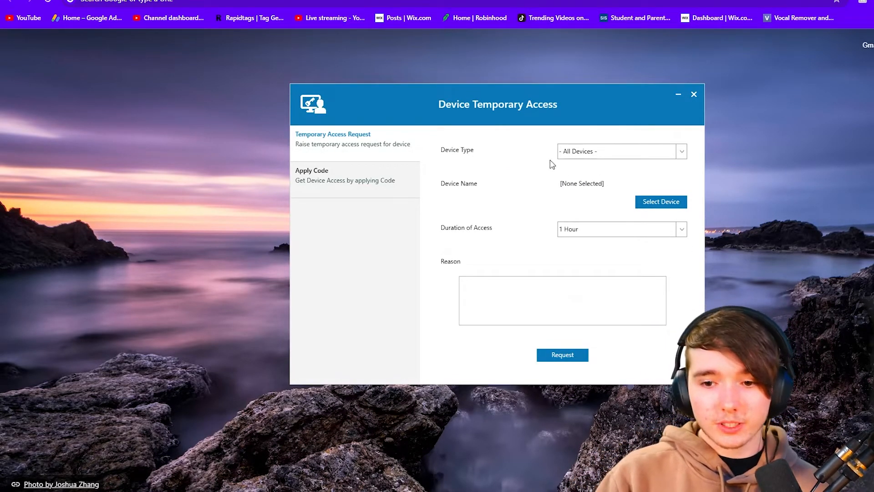
{"action": "left_click", "coordinate": [598, 152]}
{"action": "left_click", "coordinate": [573, 151]}
{"action": "left_click", "coordinate": [574, 151]}
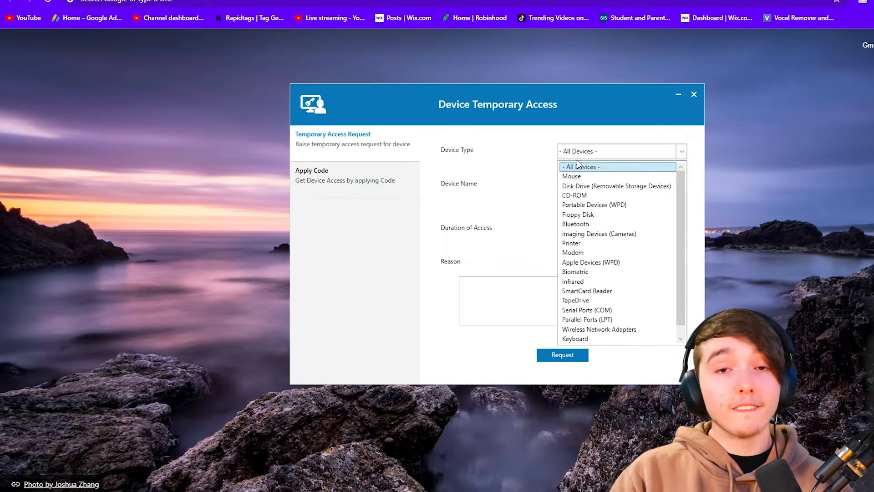
{"action": "left_click", "coordinate": [596, 189]}
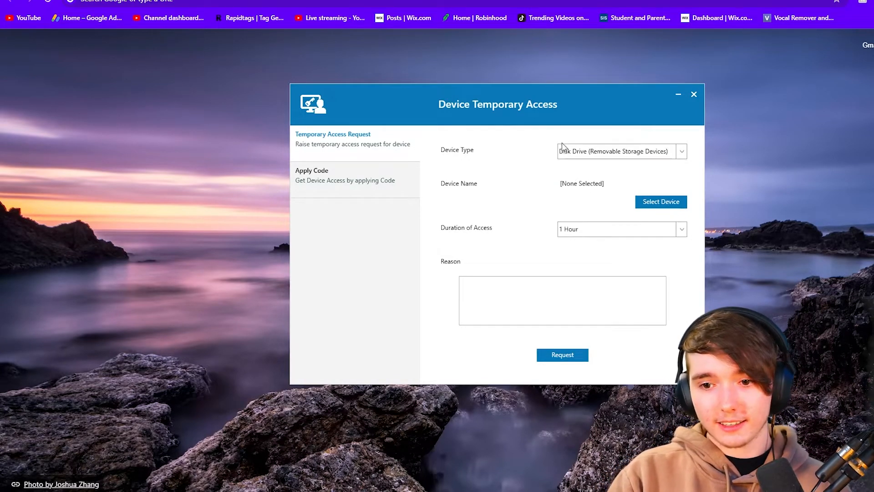
- Select the connected USB DISK 3.0 USB Device and set Duration to 30 Days
{"action": "left_click", "coordinate": [653, 206]}
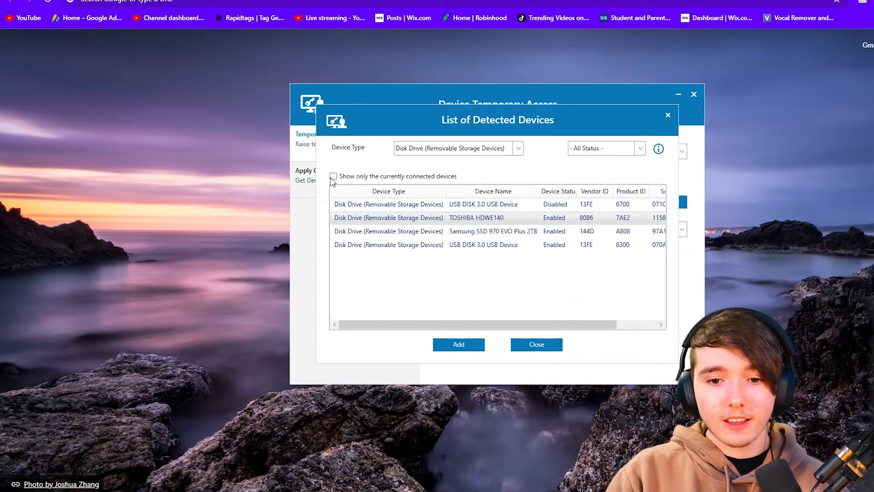
{"action": "left_click", "coordinate": [332, 177]}
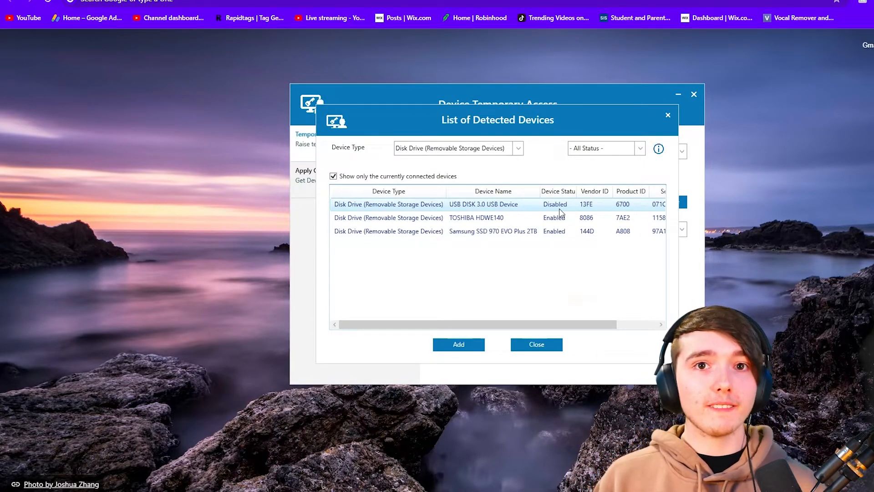
{"action": "left_click", "coordinate": [560, 210]}
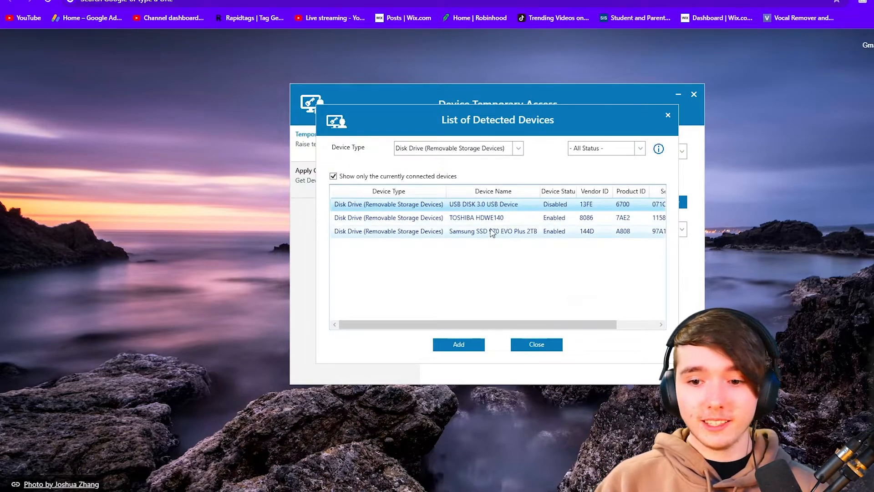
{"action": "left_click_drag", "start_coordinate": [578, 192], "coordinate": [591, 192]}
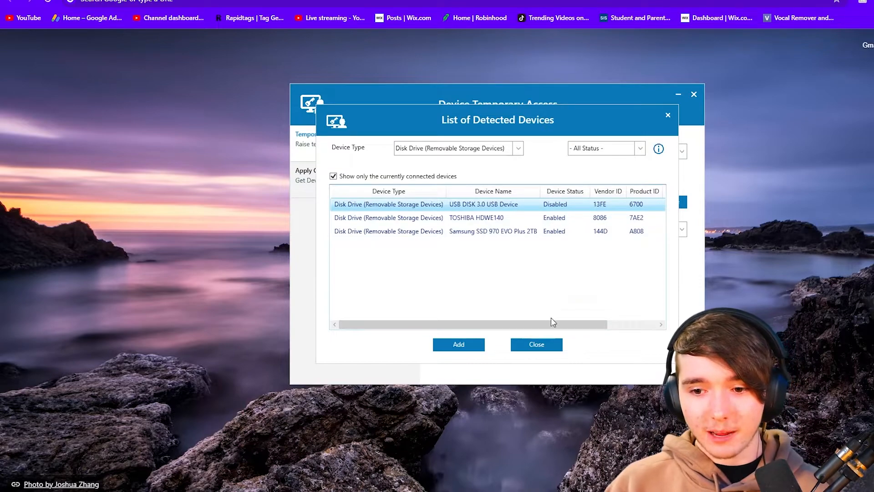
{"action": "left_click_drag", "start_coordinate": [581, 325], "coordinate": [583, 325]}
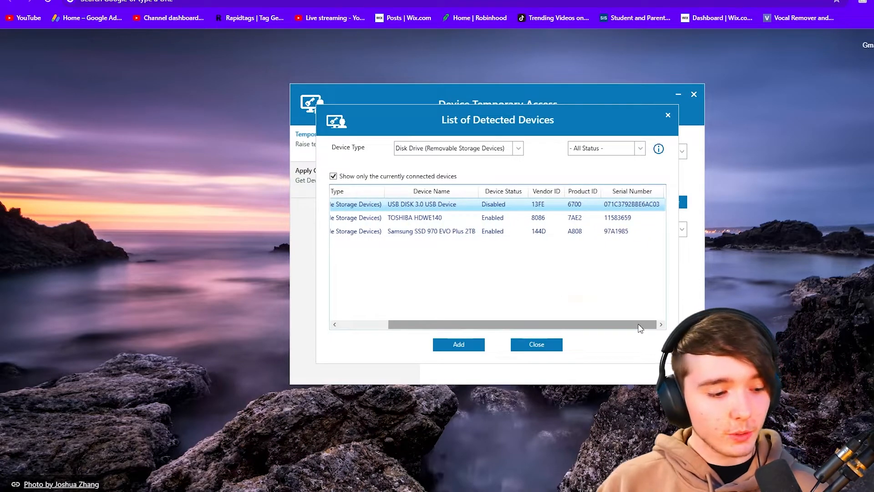
{"action": "key", "text": "Return"}
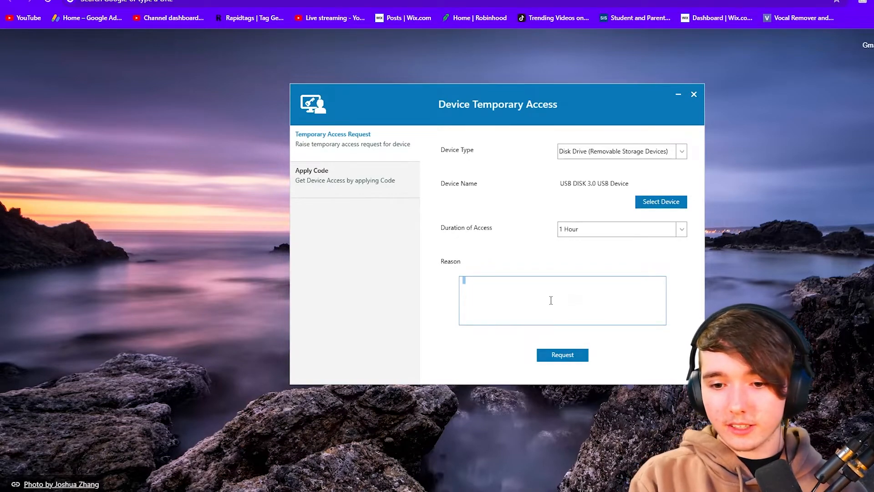
{"action": "left_click", "coordinate": [681, 229]}
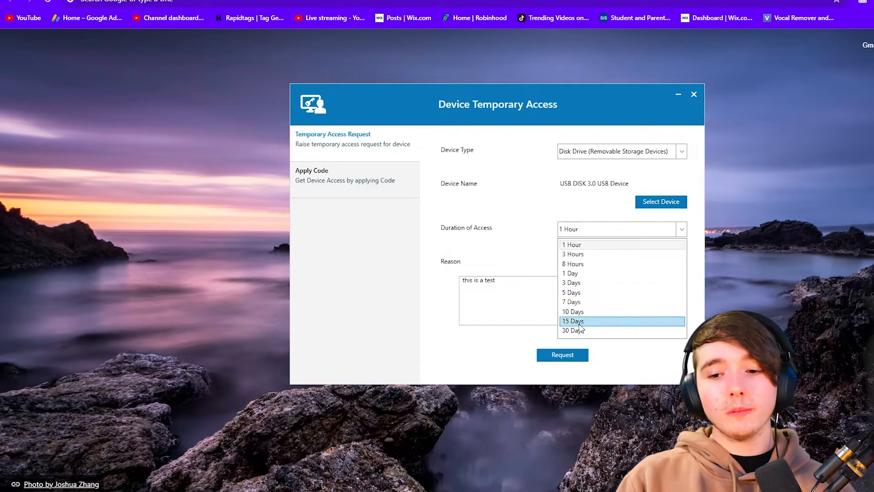
{"action": "left_click", "coordinate": [575, 331]}
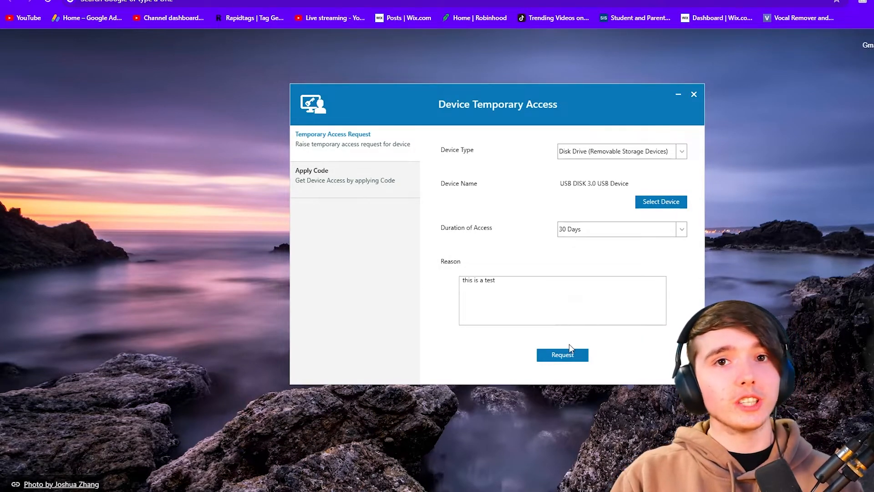
- Close the agent portal and open the Device Control module's Policies list
{"action": "left_click", "coordinate": [697, 92]}
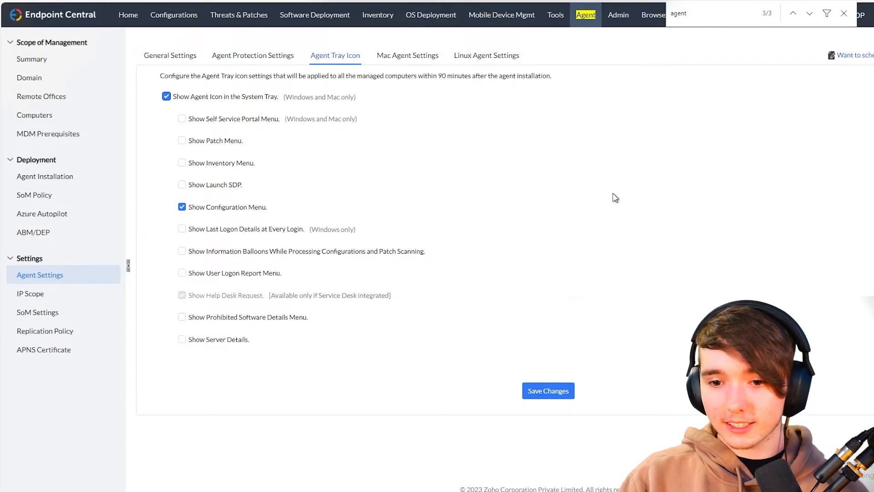
{"action": "left_click", "coordinate": [843, 13]}
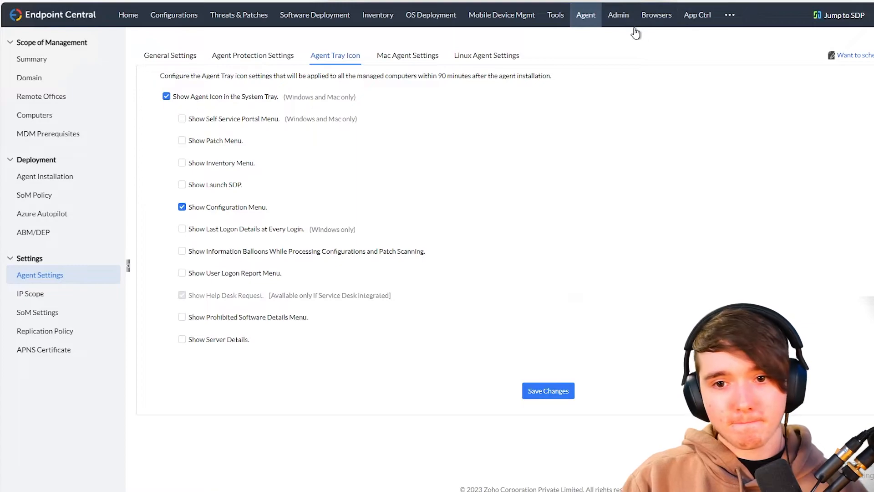
{"action": "left_click", "coordinate": [730, 14]}
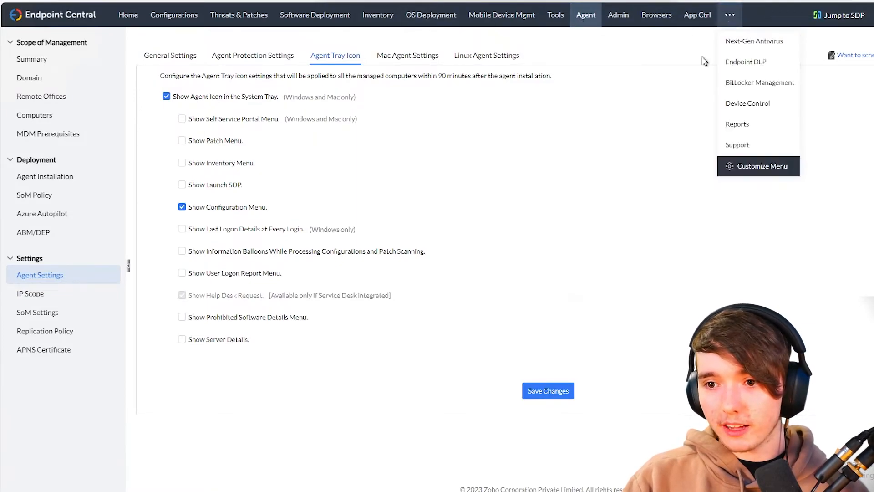
{"action": "left_click", "coordinate": [749, 102]}
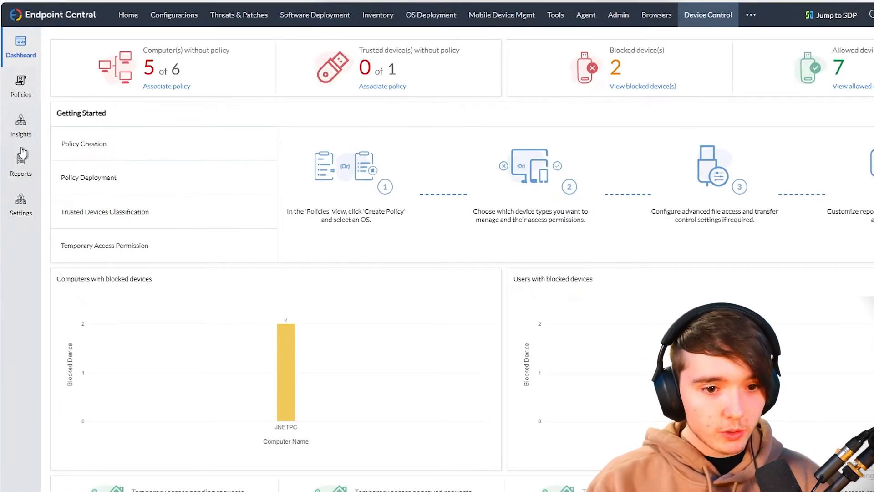
{"action": "left_click", "coordinate": [30, 96]}
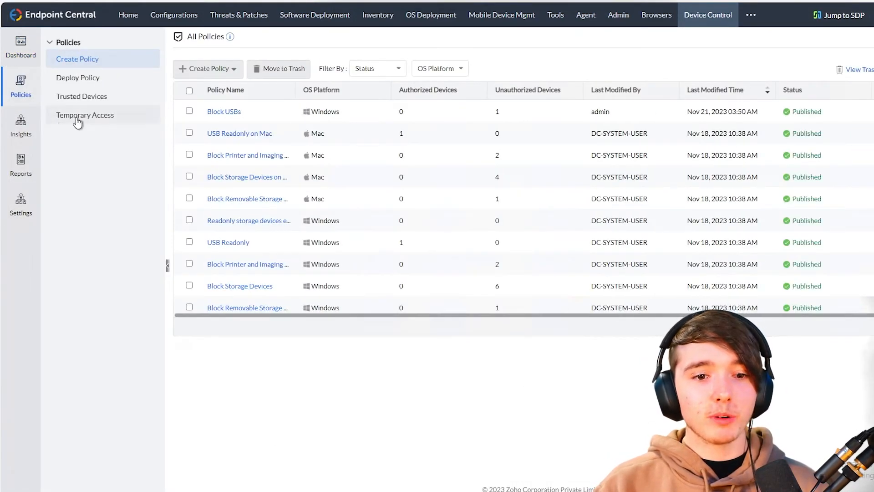
- In Temporary Access, widen Policy Name and open the pending request from JNETPC
{"action": "left_click", "coordinate": [98, 117]}
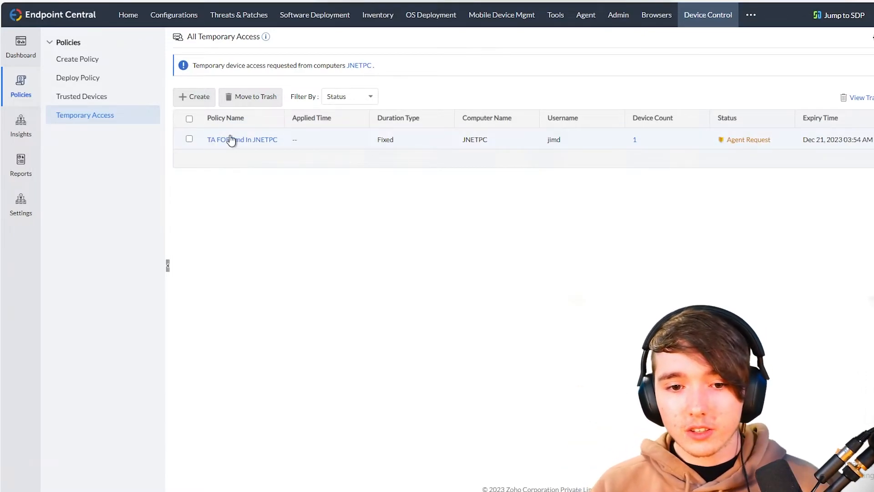
{"action": "left_click_drag", "start_coordinate": [282, 121], "coordinate": [342, 120]}
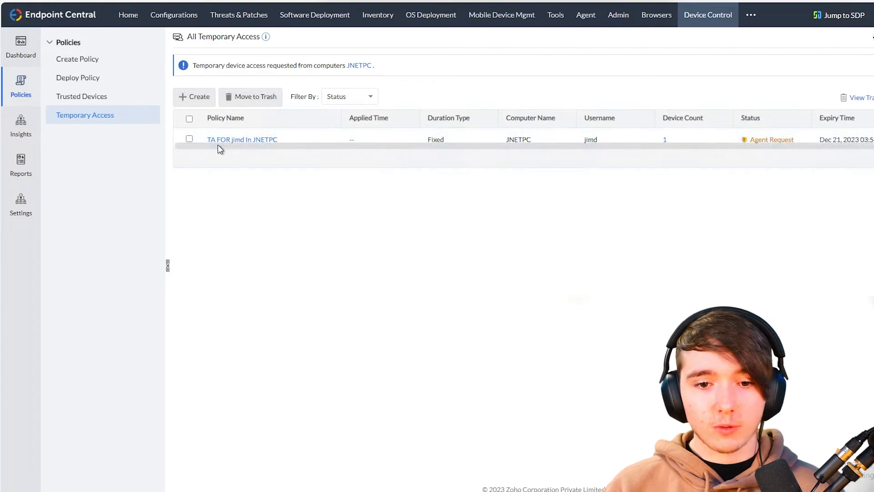
{"action": "left_click", "coordinate": [271, 140]}
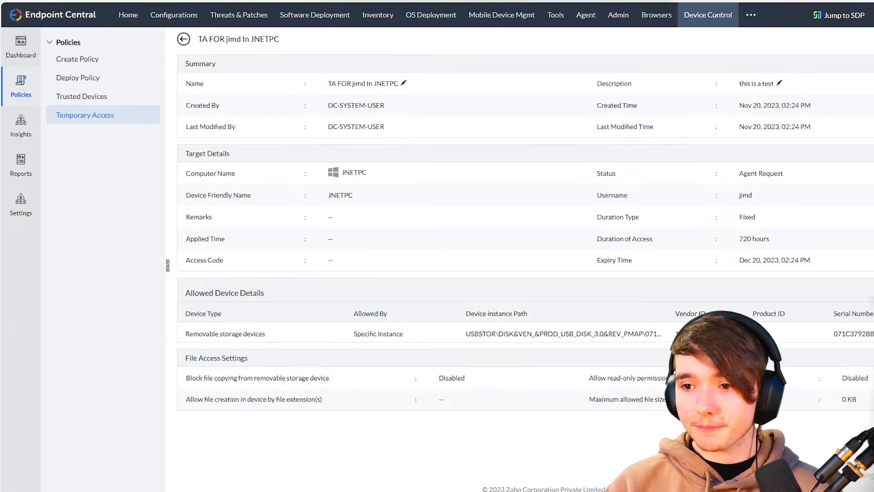
- Edit the request, keeping the user name set to the requesting user
{"action": "left_click", "coordinate": [403, 83]}
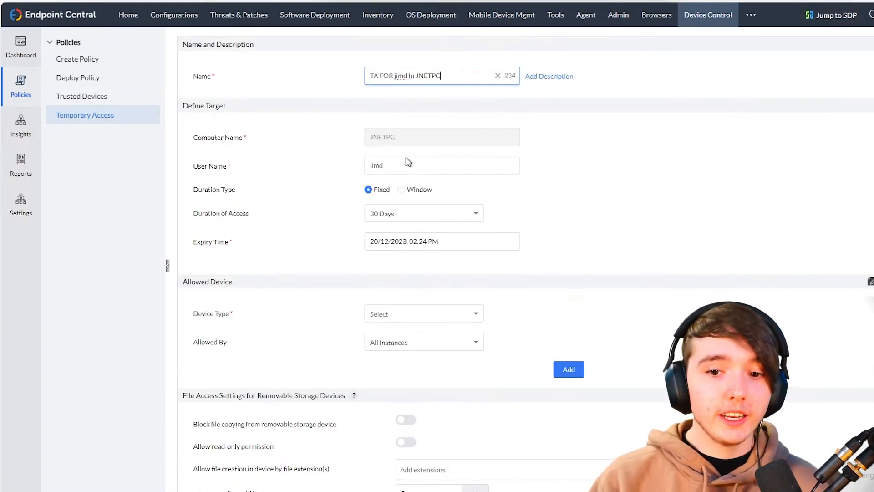
{"action": "left_click", "coordinate": [400, 169]}
{"action": "left_click", "coordinate": [410, 184]}
{"action": "left_click", "coordinate": [407, 170]}
{"action": "key", "text": "ctrl+a"}
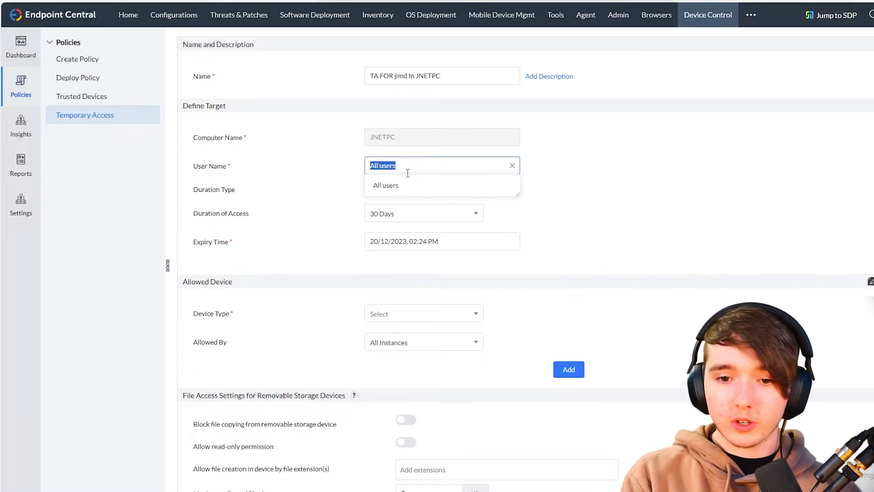
{"action": "type", "text": "jamesy"}
{"action": "left_click", "coordinate": [349, 181]}
{"action": "double_click", "coordinate": [388, 164]}
{"action": "key", "text": "BackSpace"}
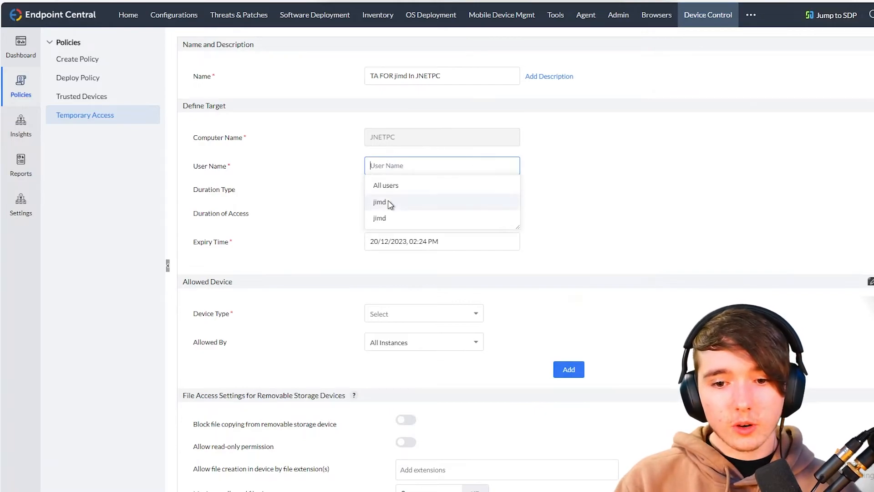
{"action": "left_click", "coordinate": [388, 201]}
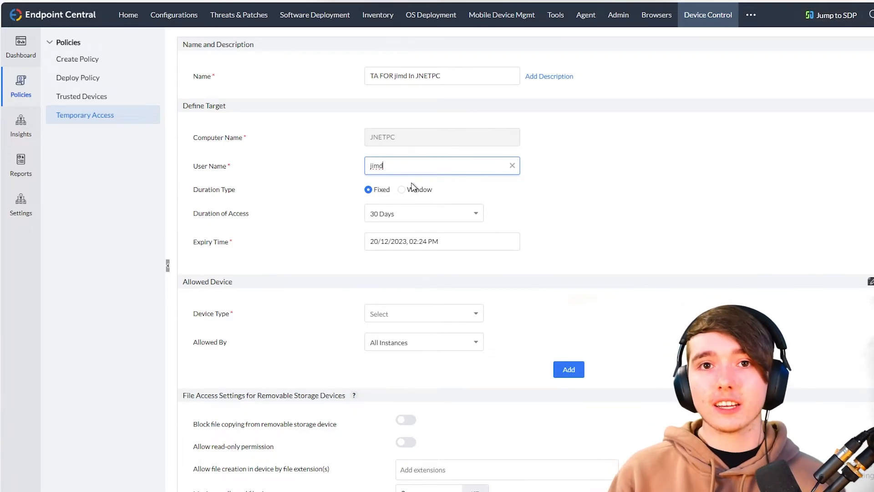
- Set the duration type to Fixed with 1 Hour, expiring 20/11/2023, 03:25 PM
{"action": "left_click", "coordinate": [410, 190]}
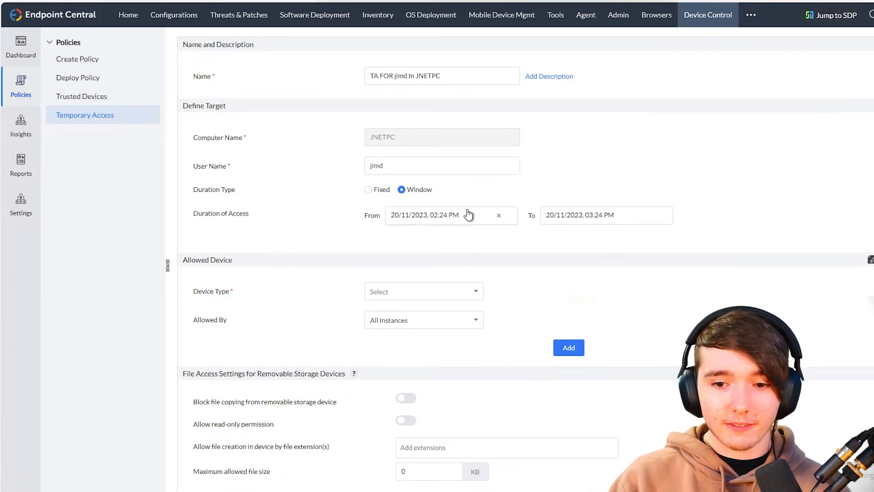
{"action": "left_click", "coordinate": [580, 220]}
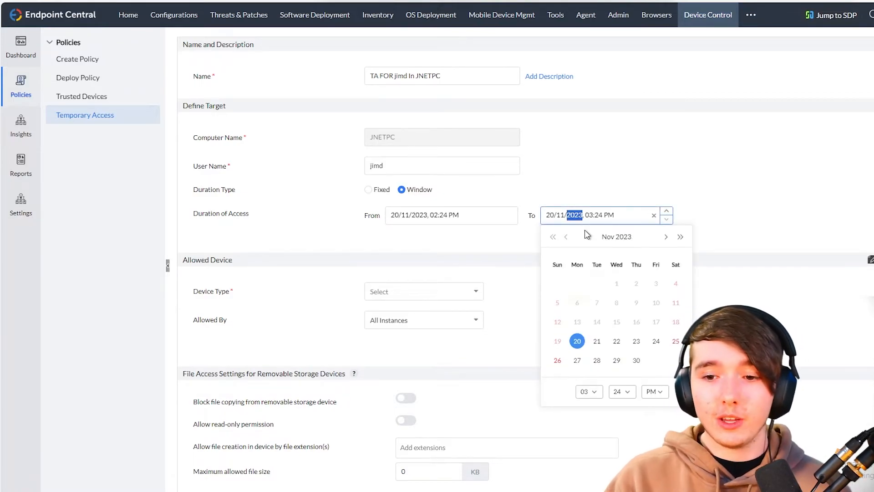
{"action": "left_click", "coordinate": [666, 239]}
{"action": "left_click", "coordinate": [666, 239]}
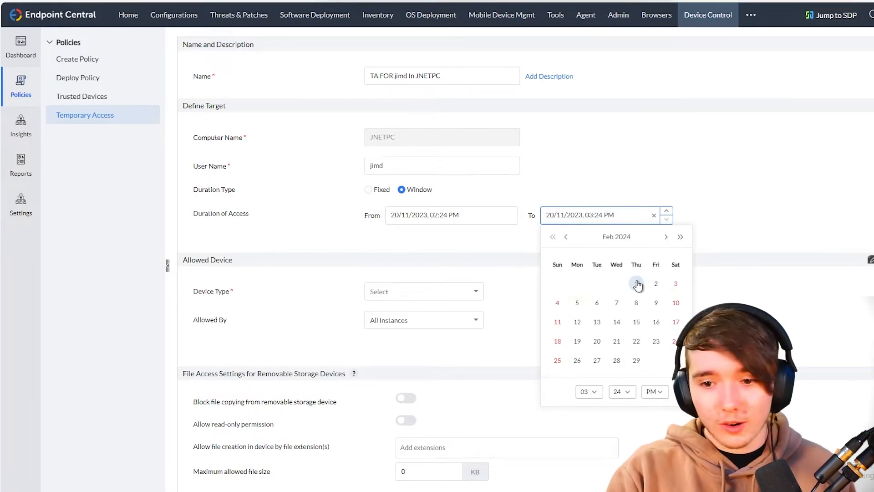
{"action": "left_click", "coordinate": [533, 240]}
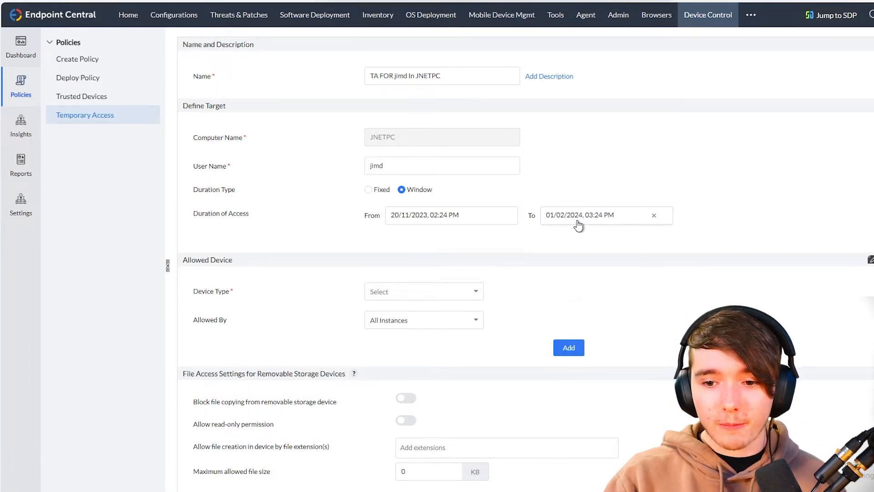
{"action": "left_click", "coordinate": [380, 190]}
{"action": "left_click", "coordinate": [411, 212]}
{"action": "scroll", "coordinate": [416, 244], "scroll_direction": "up", "scroll_amount": 3}
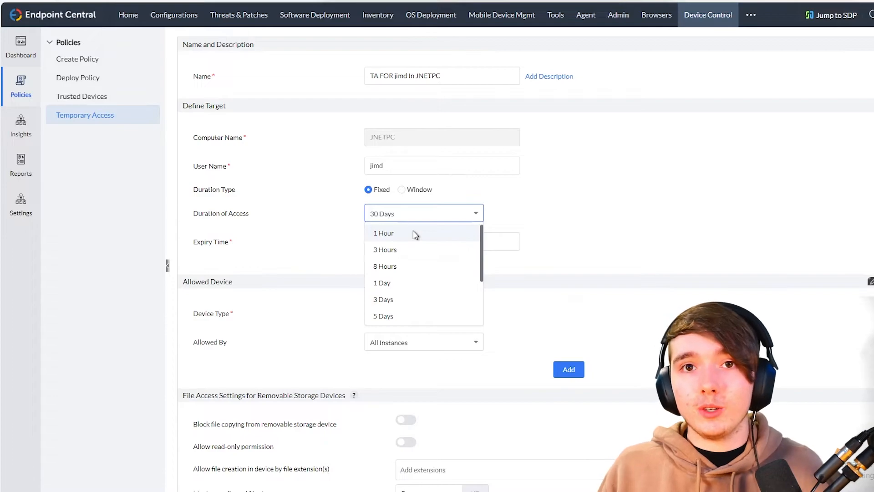
{"action": "left_click", "coordinate": [414, 233]}
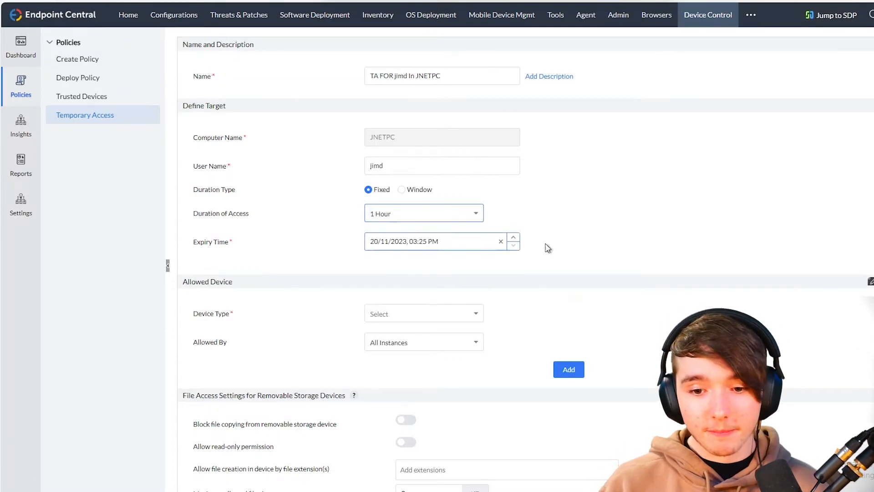
{"action": "scroll", "coordinate": [542, 258], "scroll_direction": "down", "scroll_amount": 3}
{"action": "scroll", "coordinate": [544, 257], "scroll_direction": "up", "scroll_amount": 3}
{"action": "scroll", "coordinate": [544, 256], "scroll_direction": "down", "scroll_amount": 3}
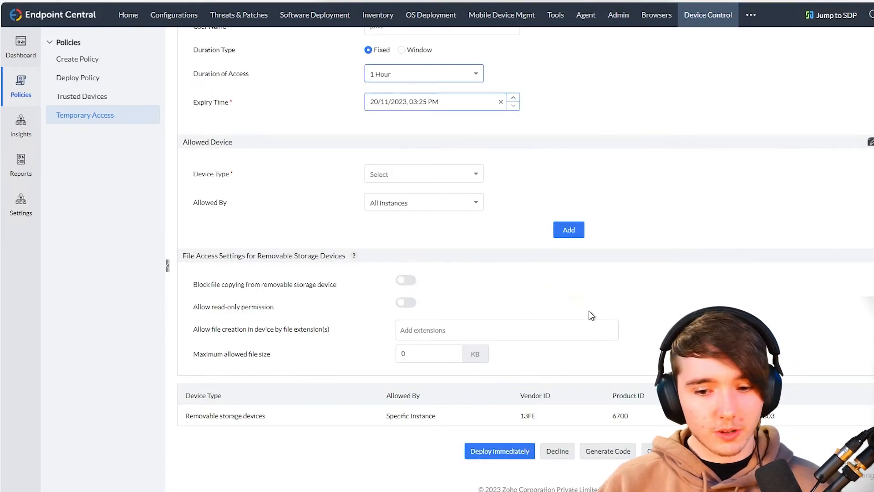
- Set Device Type to Removable storage devices and review the specific-instance fields
{"action": "left_click", "coordinate": [410, 173]}
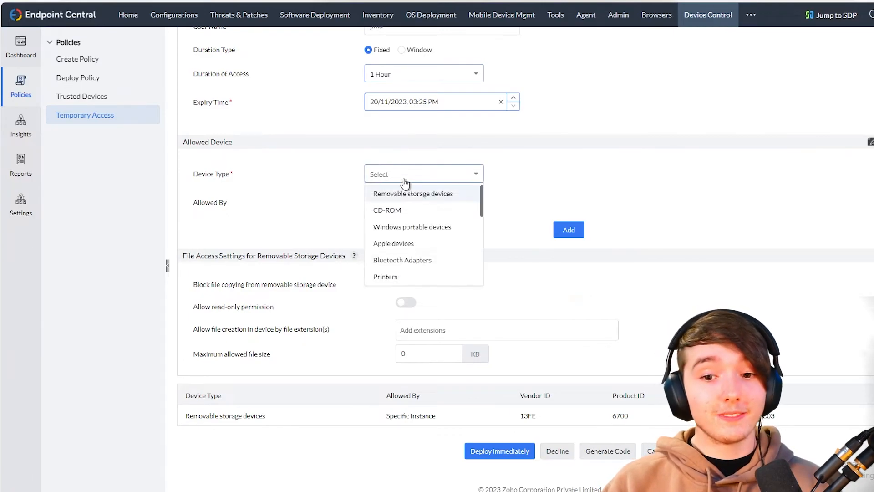
{"action": "left_click", "coordinate": [315, 192]}
{"action": "scroll", "coordinate": [408, 252], "scroll_direction": "up", "scroll_amount": 2}
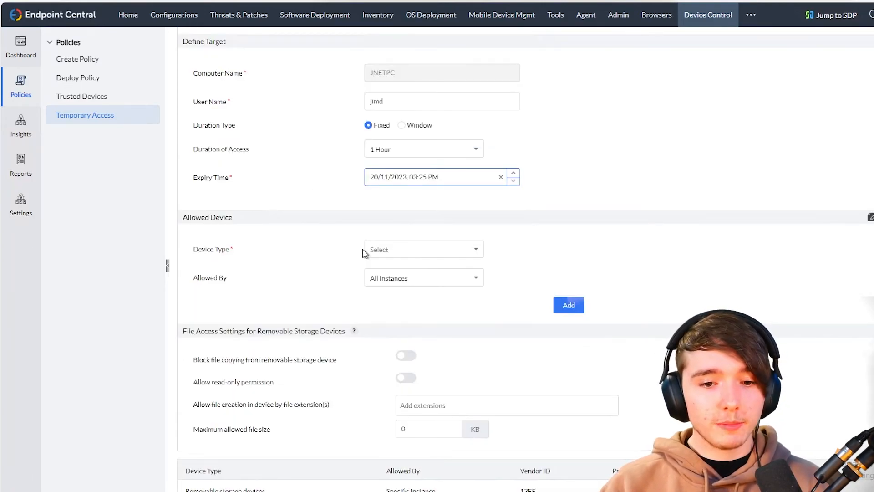
{"action": "left_click", "coordinate": [382, 253]}
{"action": "left_click", "coordinate": [372, 274]}
{"action": "left_click", "coordinate": [440, 277]}
{"action": "left_click", "coordinate": [397, 311]}
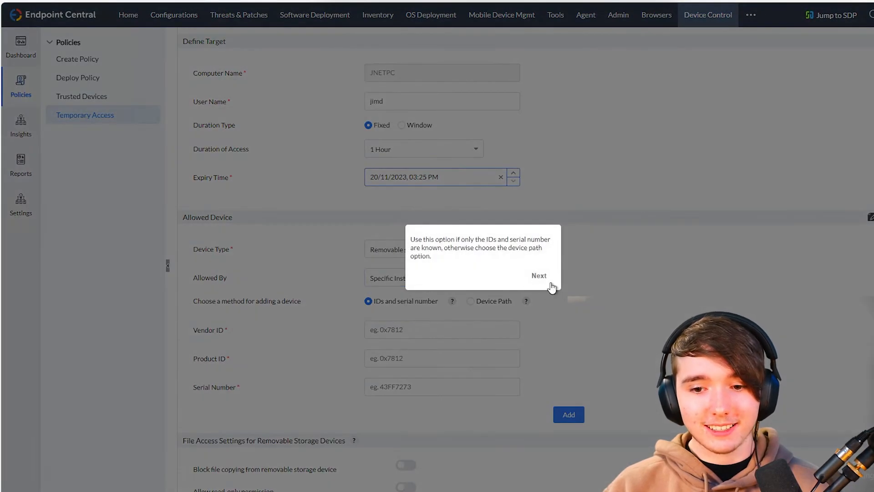
{"action": "left_click", "coordinate": [538, 276]}
{"action": "left_click", "coordinate": [536, 279]}
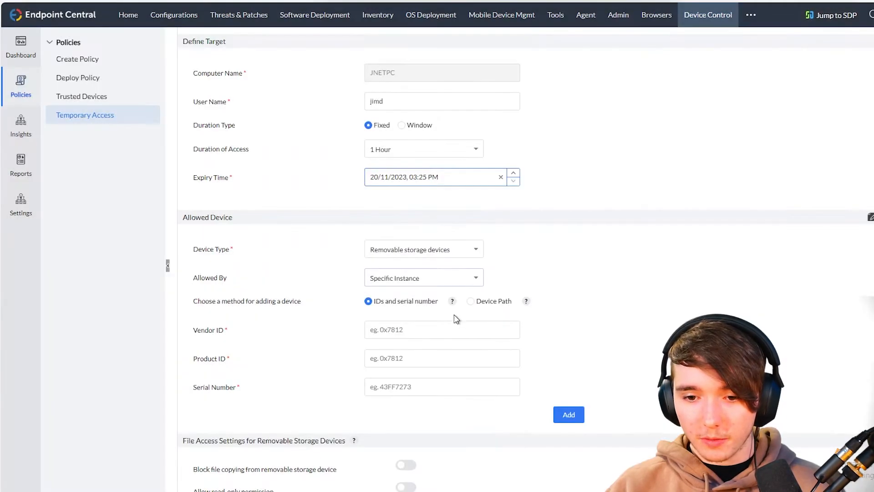
{"action": "scroll", "coordinate": [426, 272], "scroll_direction": "down", "scroll_amount": 2}
{"action": "left_click", "coordinate": [399, 254]}
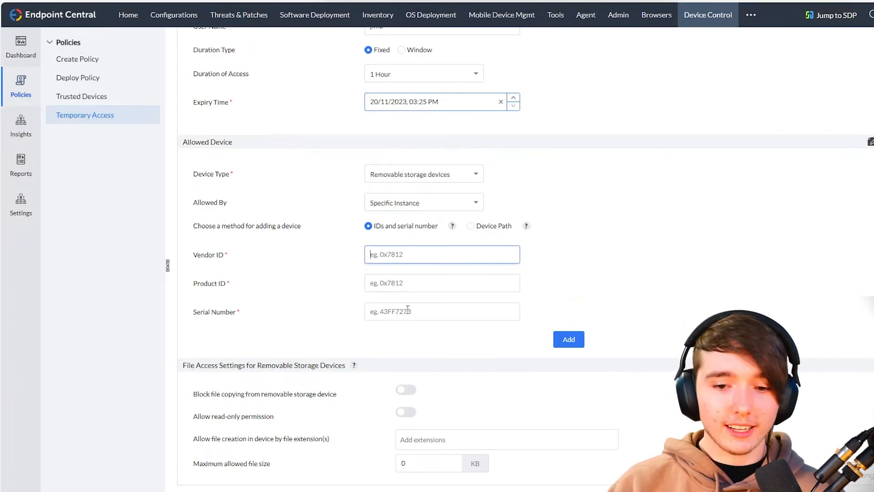
{"action": "left_click", "coordinate": [397, 314]}
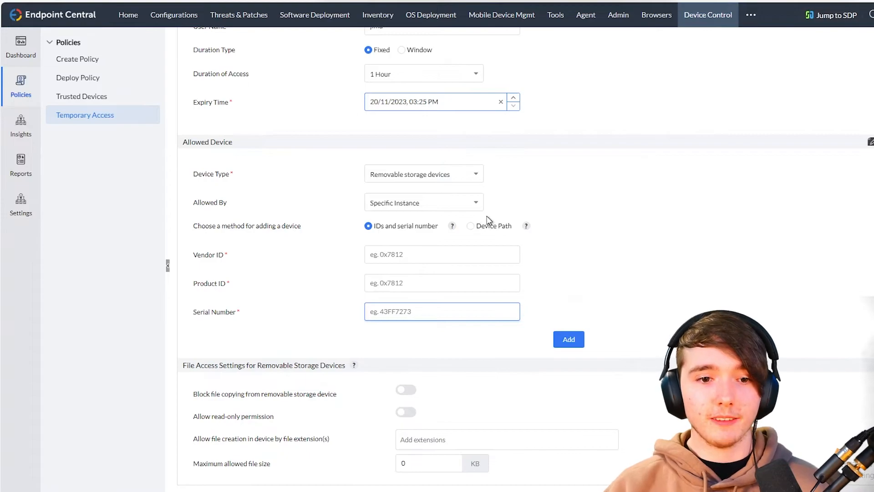
{"action": "scroll", "coordinate": [485, 217], "scroll_direction": "up", "scroll_amount": 3}
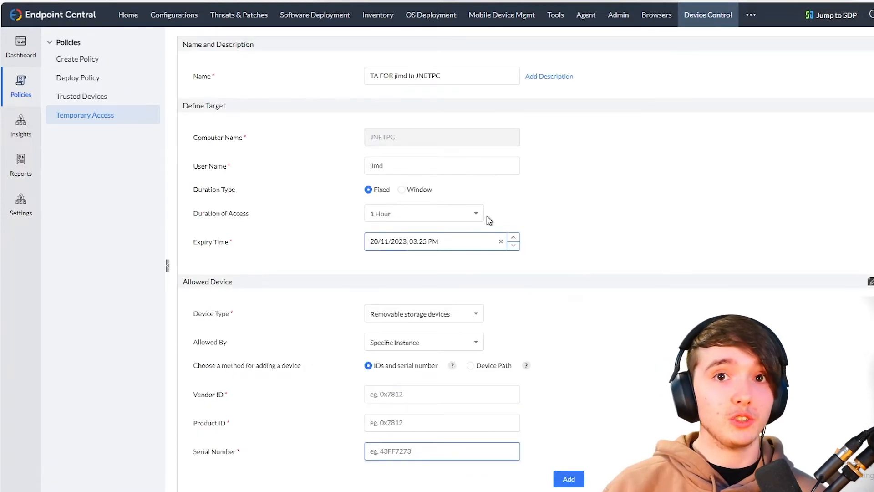
{"action": "scroll", "coordinate": [497, 223], "scroll_direction": "down", "scroll_amount": 5}
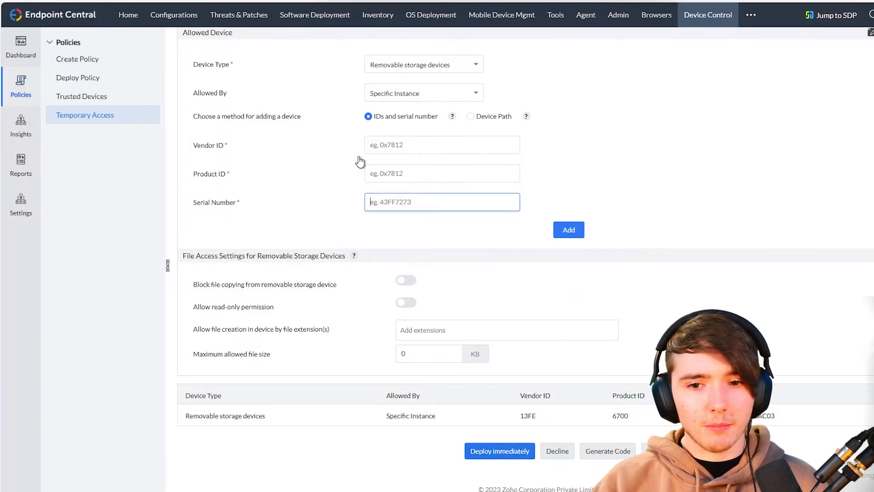
{"action": "scroll", "coordinate": [420, 235], "scroll_direction": "up", "scroll_amount": 3}
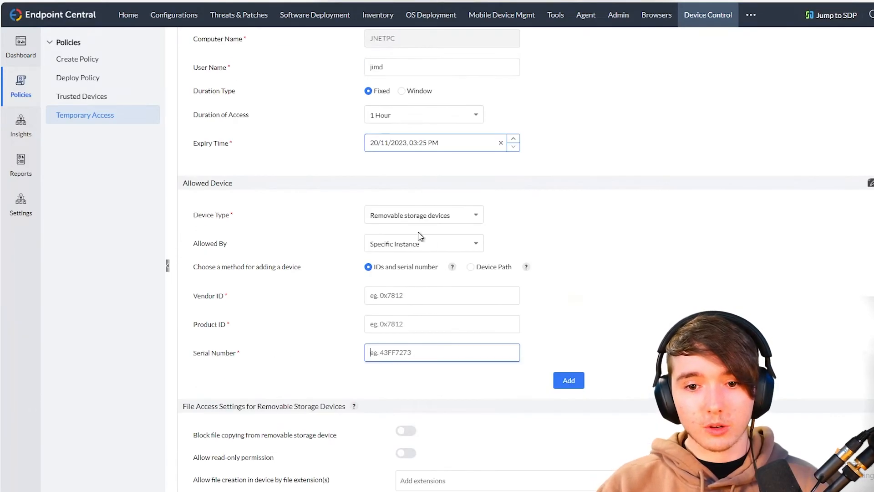
- Switch Allowed By to All Instances and add the device entry, confirming with Yes
{"action": "left_click", "coordinate": [441, 214]}
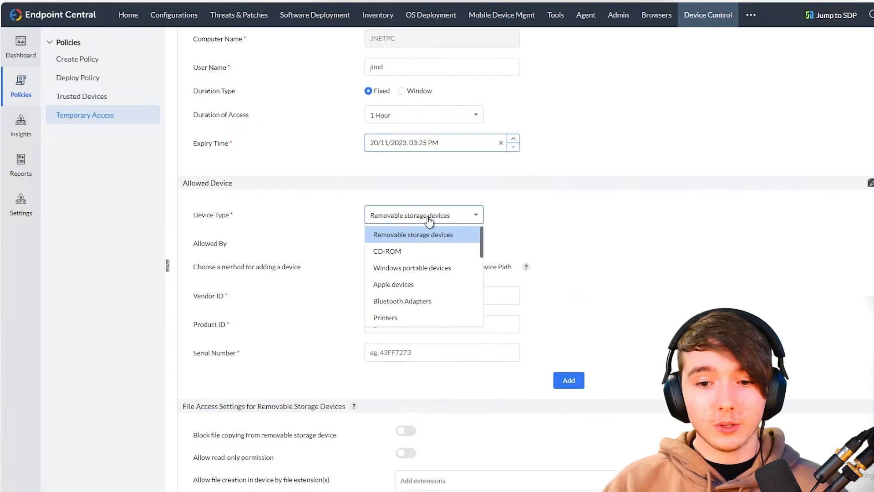
{"action": "left_click", "coordinate": [419, 245]}
{"action": "left_click", "coordinate": [401, 261]}
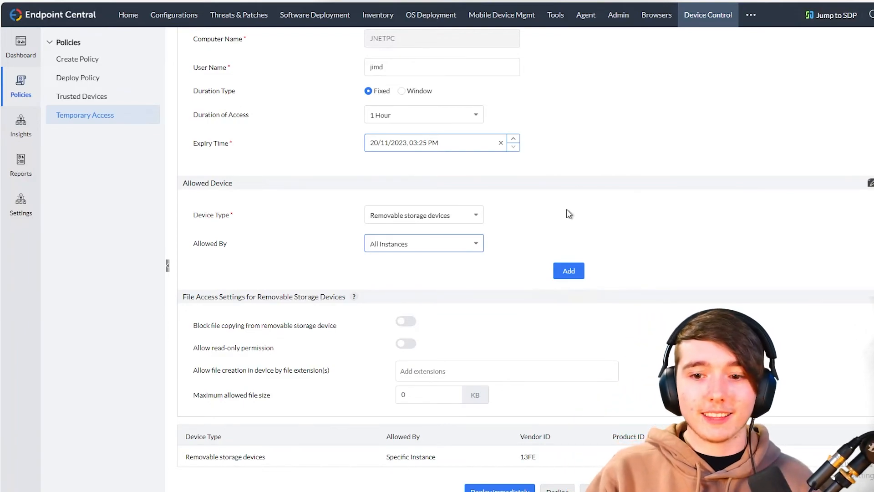
{"action": "left_click", "coordinate": [561, 272]}
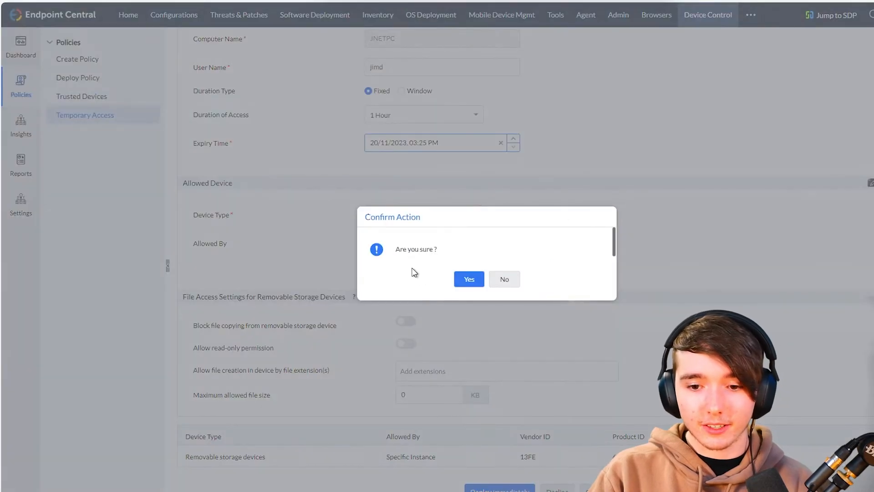
{"action": "left_click", "coordinate": [469, 279]}
{"action": "scroll", "coordinate": [610, 435], "scroll_direction": "down", "scroll_amount": 1}
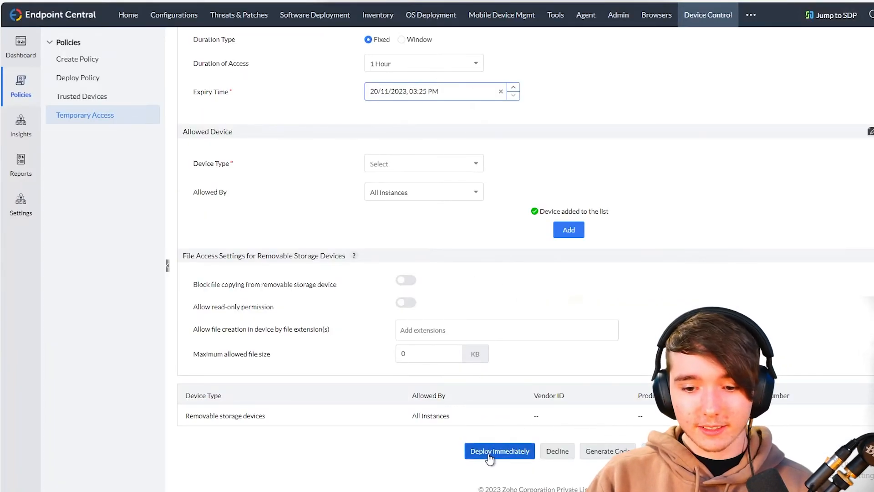
- Deploy the temporary access immediately, then open USB DISK (E:) in File Explorer
{"action": "left_click", "coordinate": [488, 455]}
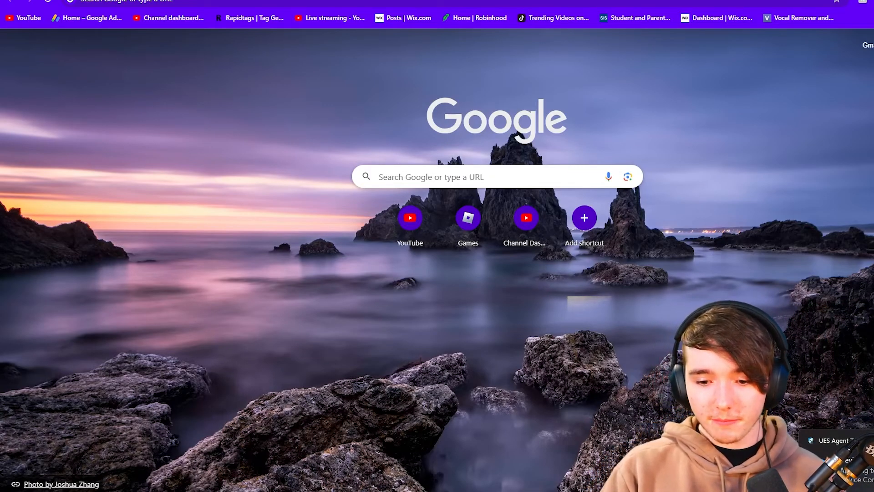
{"action": "mouse_move", "coordinate": [499, 491]}
{"action": "left_click", "coordinate": [479, 424]}
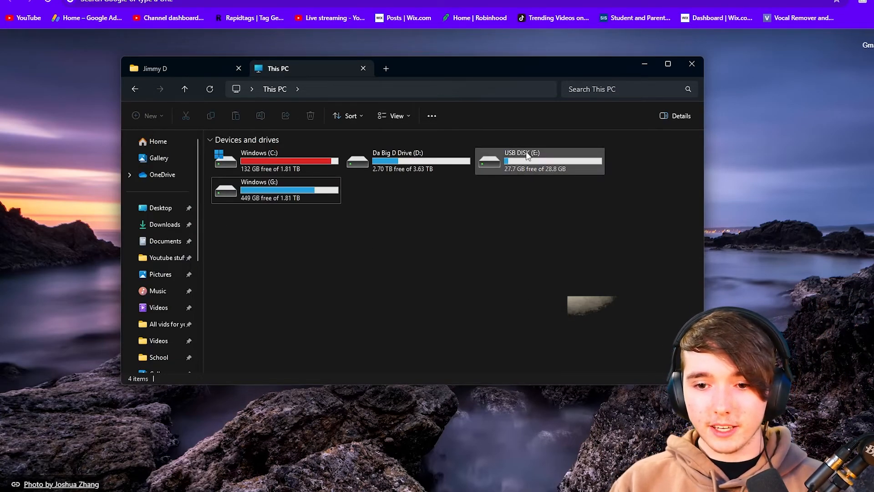
{"action": "double_click", "coordinate": [526, 155]}
- Select and deselect the drive's seven items, go back to This PC, and reopen USB DISK (E:)
{"action": "left_click_drag", "start_coordinate": [594, 319], "coordinate": [387, 158]}
{"action": "left_click", "coordinate": [606, 284]}
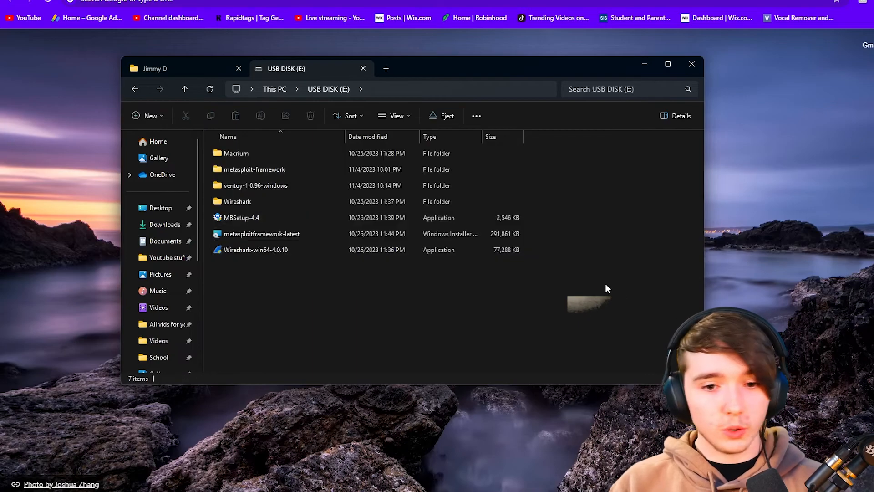
{"action": "left_click", "coordinate": [275, 89]}
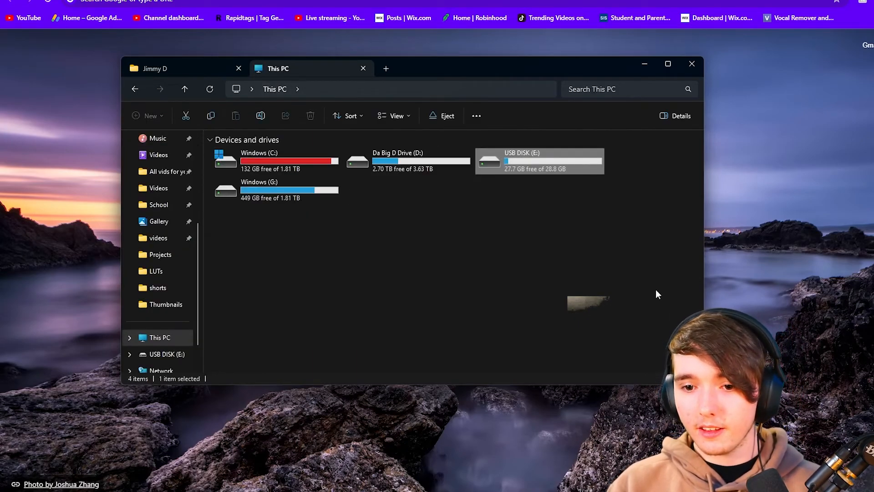
{"action": "double_click", "coordinate": [574, 163]}
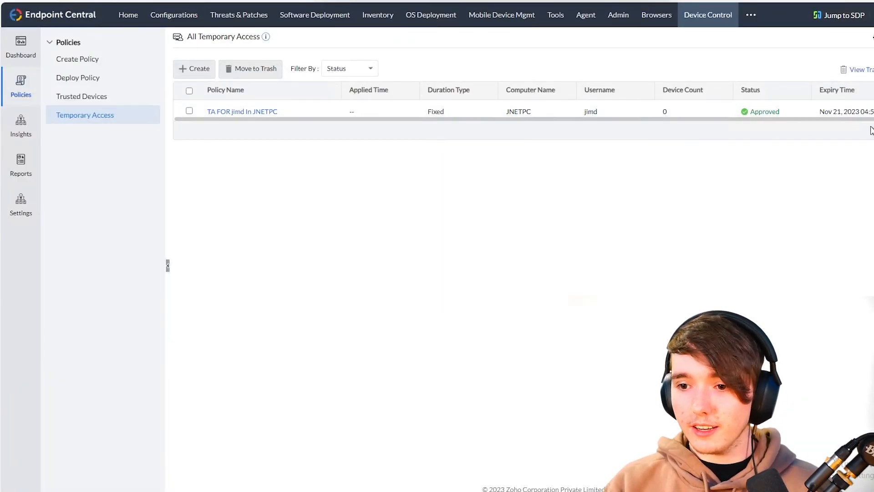
- Move the JNETPC temporary access policy to trash and confirm with Yes
{"action": "left_click", "coordinate": [872, 112]}
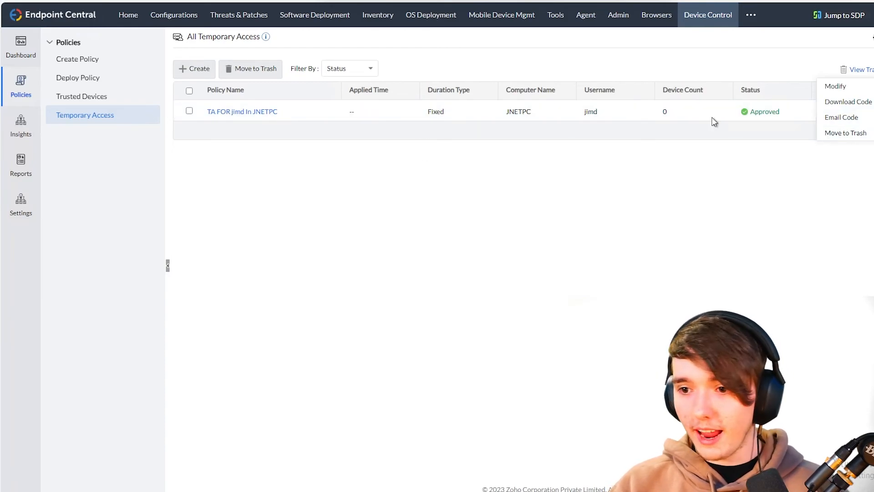
{"action": "left_click", "coordinate": [845, 134]}
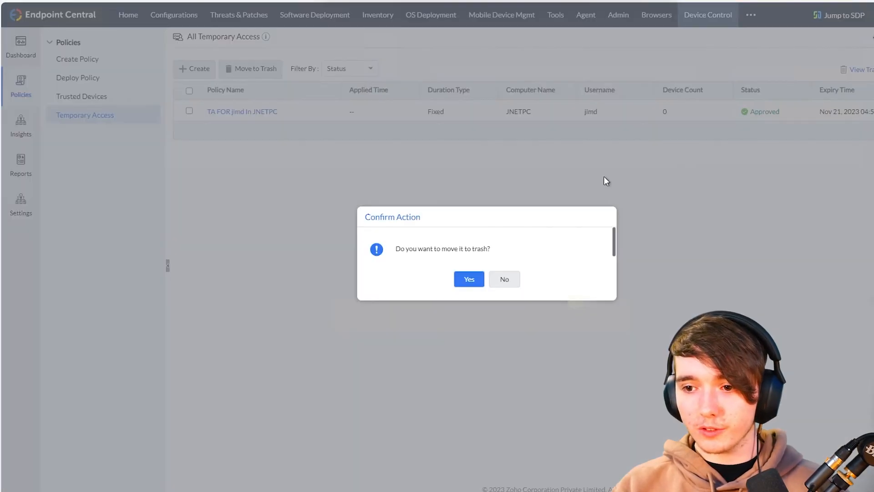
{"action": "left_click", "coordinate": [470, 280]}
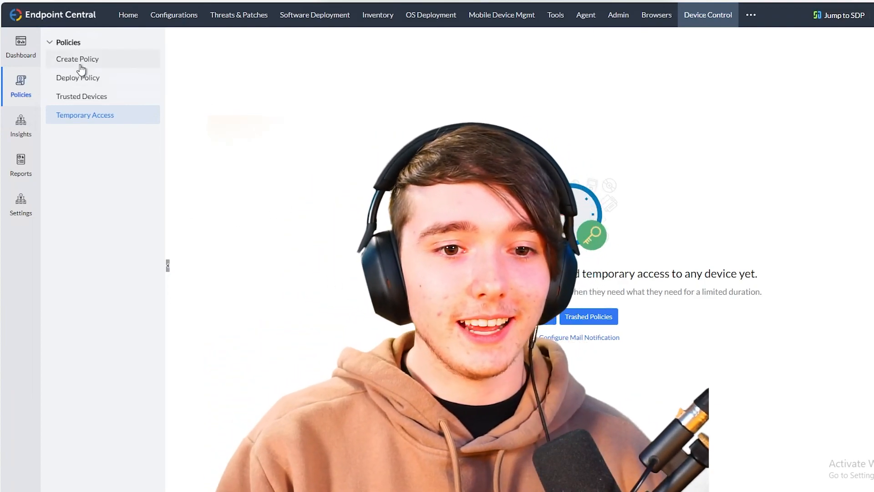
{"action": "left_click", "coordinate": [80, 64]}
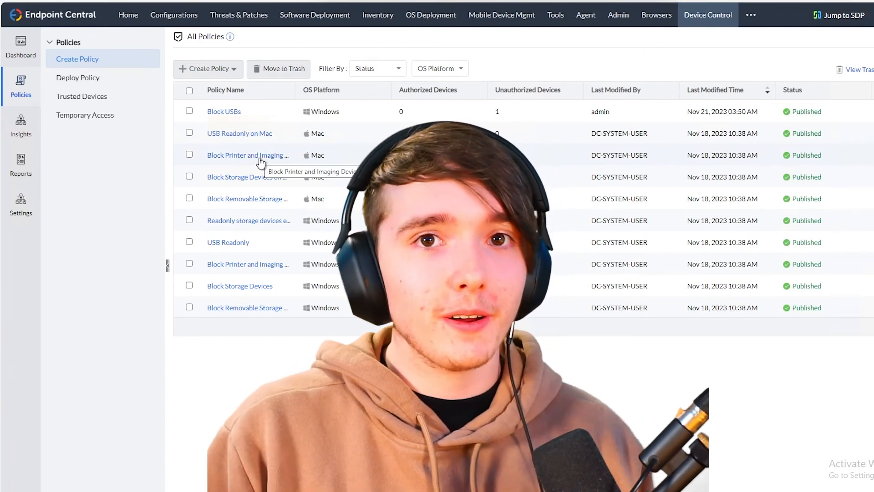
{"action": "left_click", "coordinate": [94, 115]}
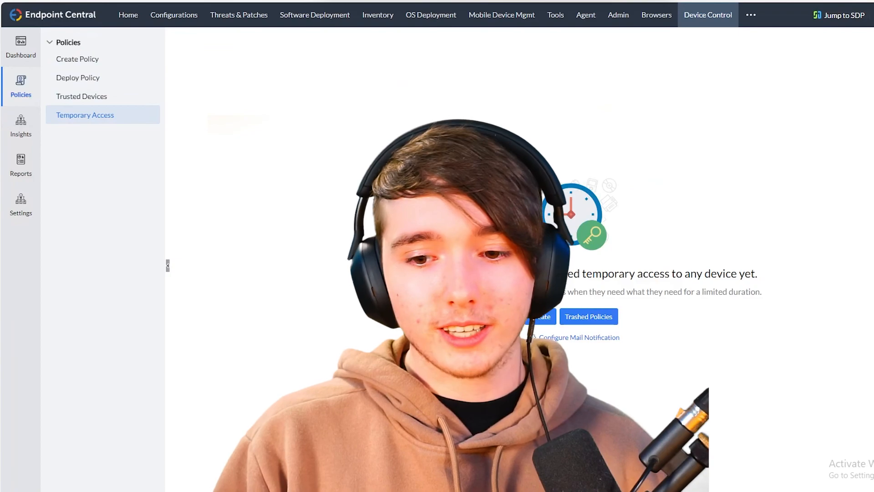